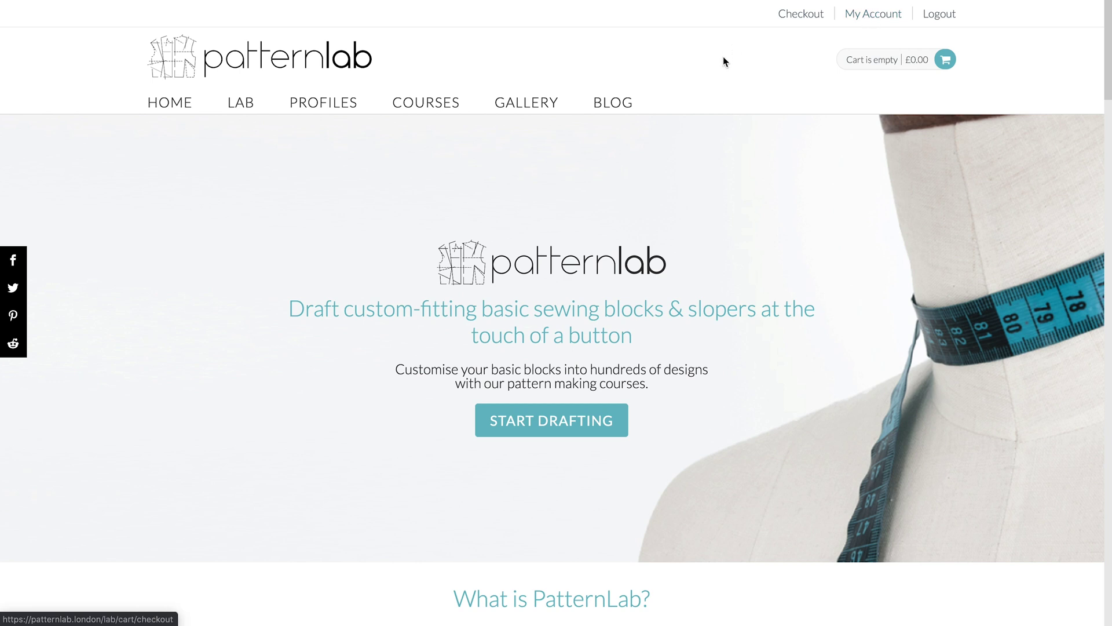
# Step: Open My Library from the My Account menu and exit Chrome full-screen mode
pyautogui.click(869, 18)
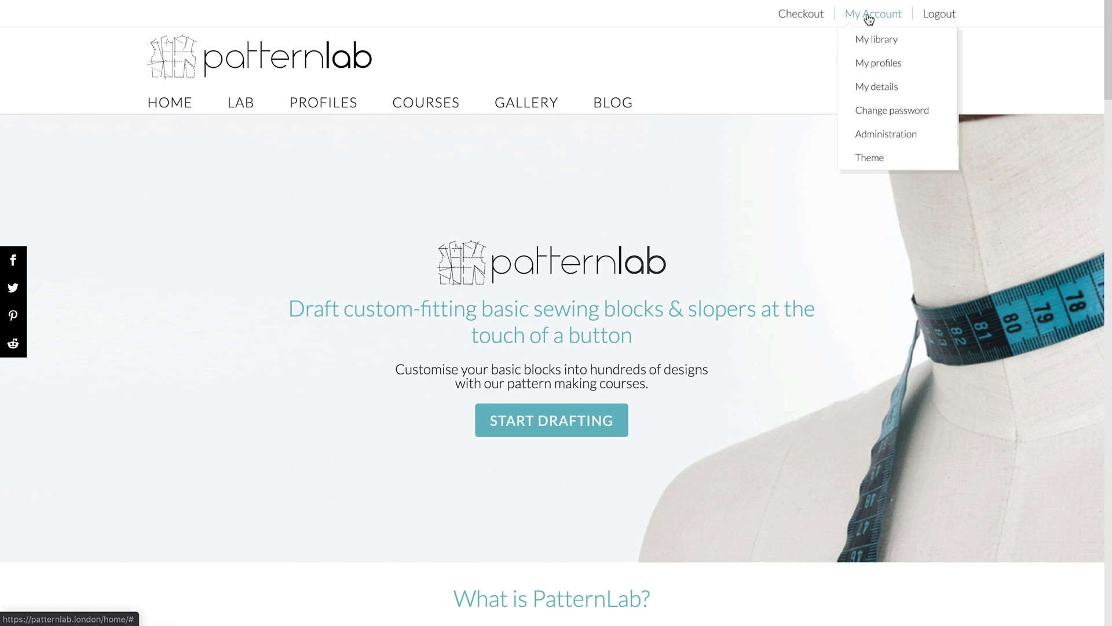
pyautogui.click(869, 37)
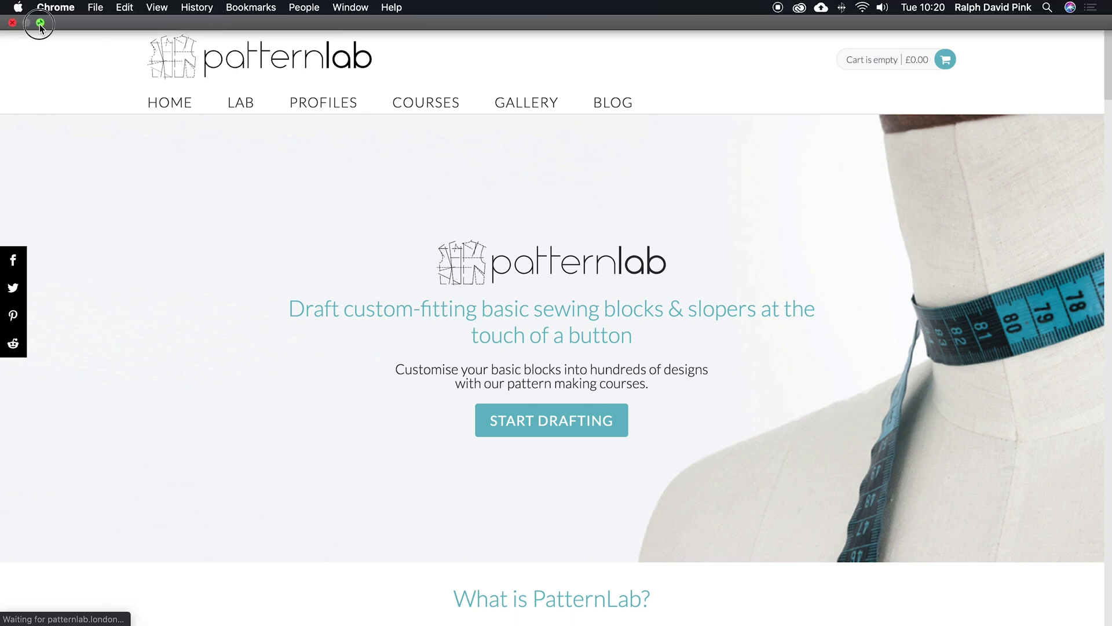
pyautogui.click(40, 23)
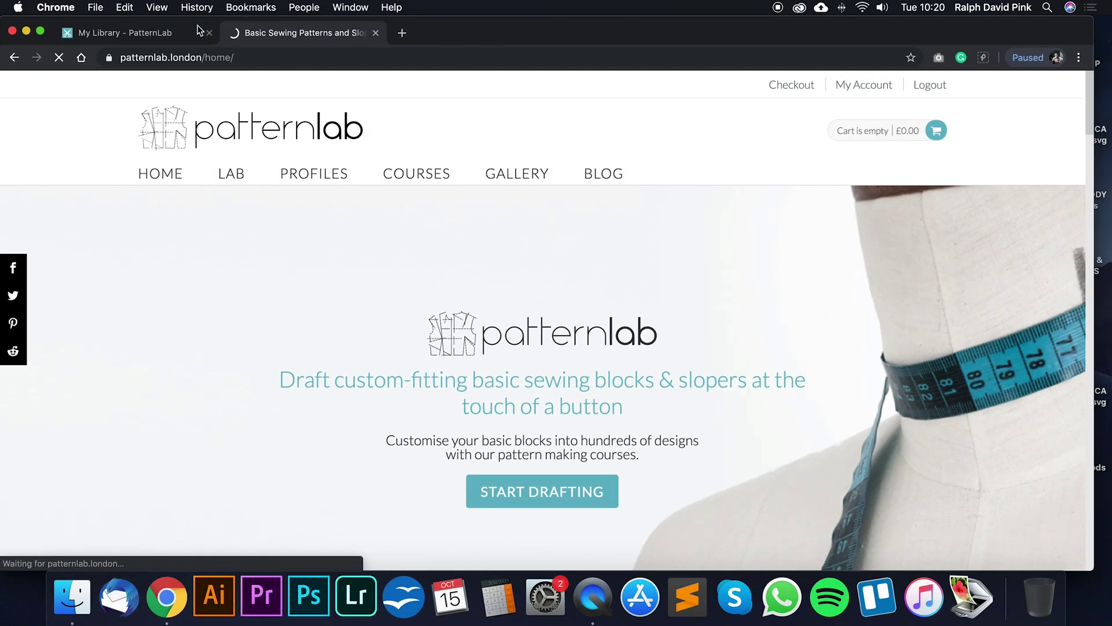
pyautogui.click(133, 36)
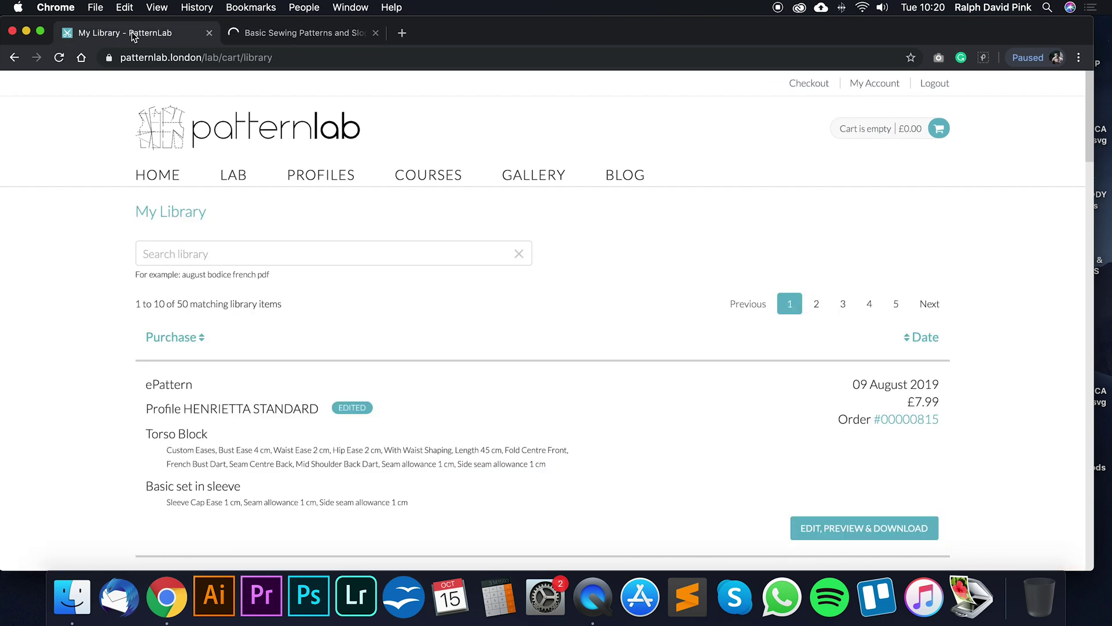
pyautogui.scroll(-3, 638, 279)
pyautogui.scroll(1, 409, 161)
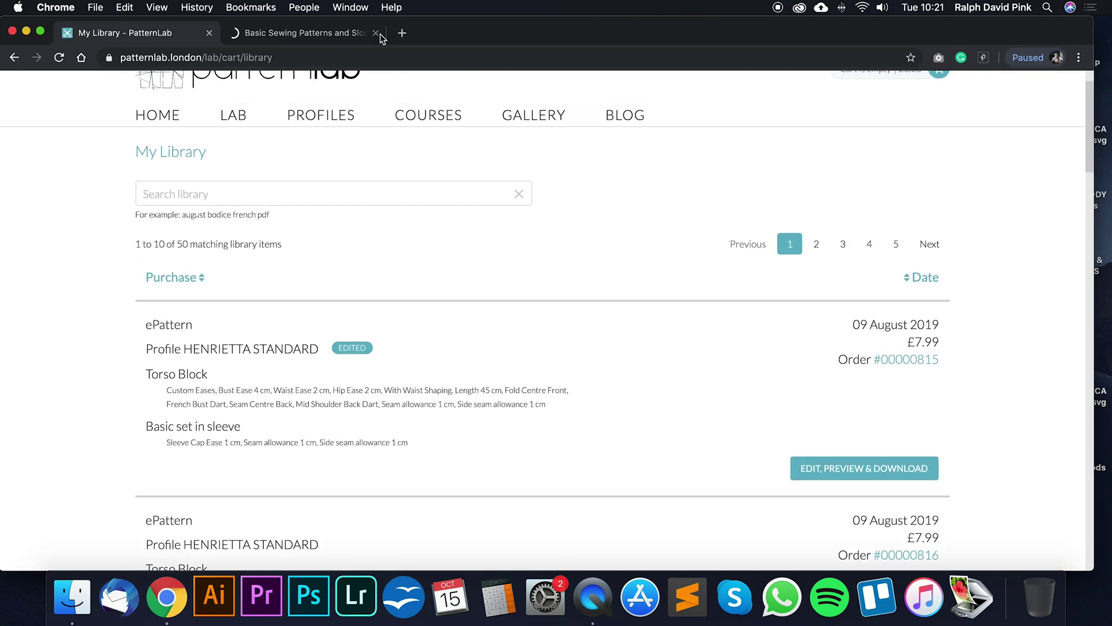
pyautogui.click(40, 30)
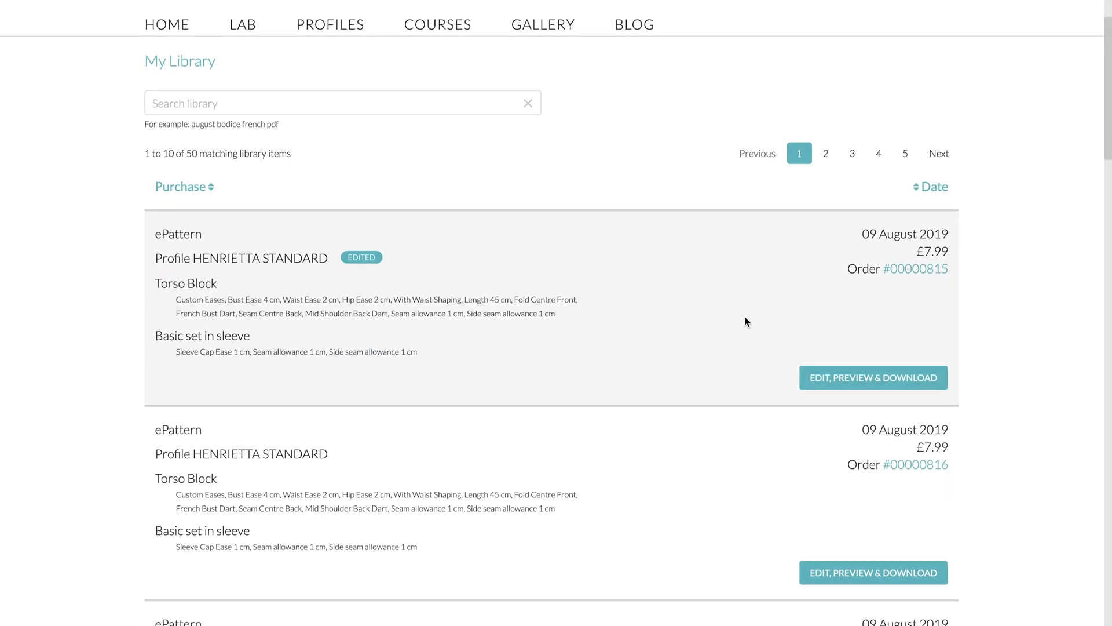
pyautogui.scroll(-12, 761, 298)
pyautogui.scroll(13, 747, 323)
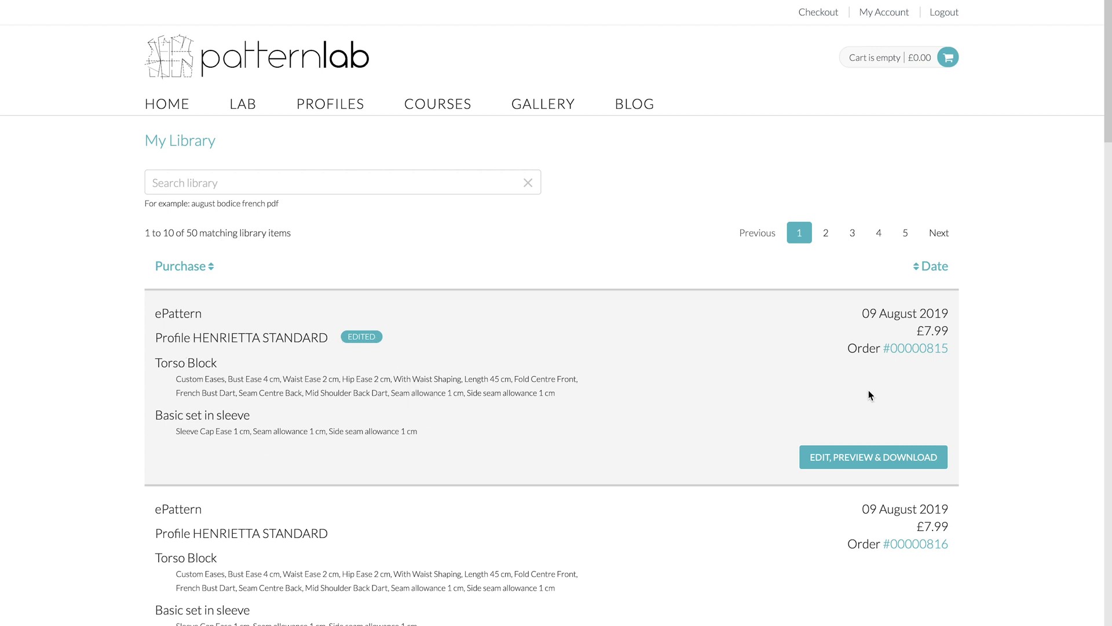
# Step: Open the first Torso Block ePattern's edit, preview and download page and its notes editor
pyautogui.click(847, 457)
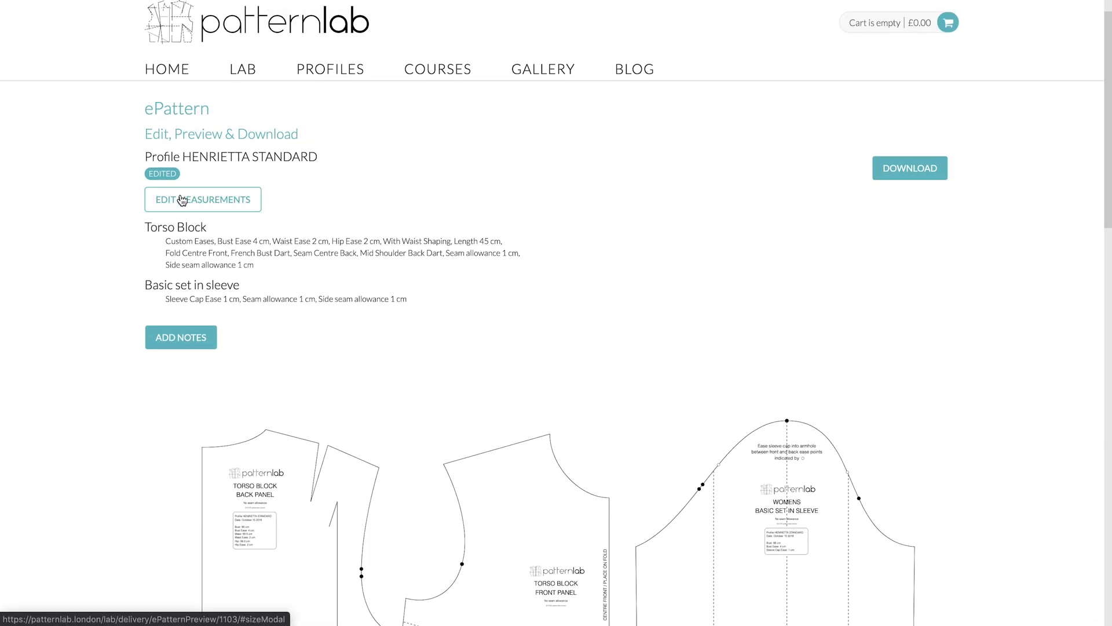
pyautogui.click(190, 338)
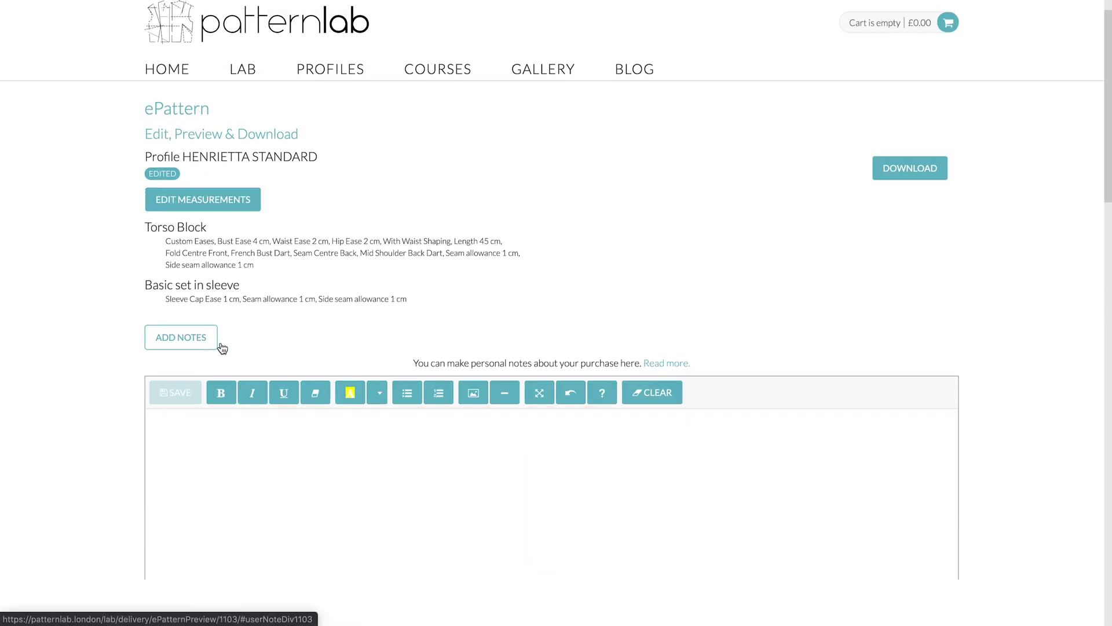
pyautogui.click(301, 342)
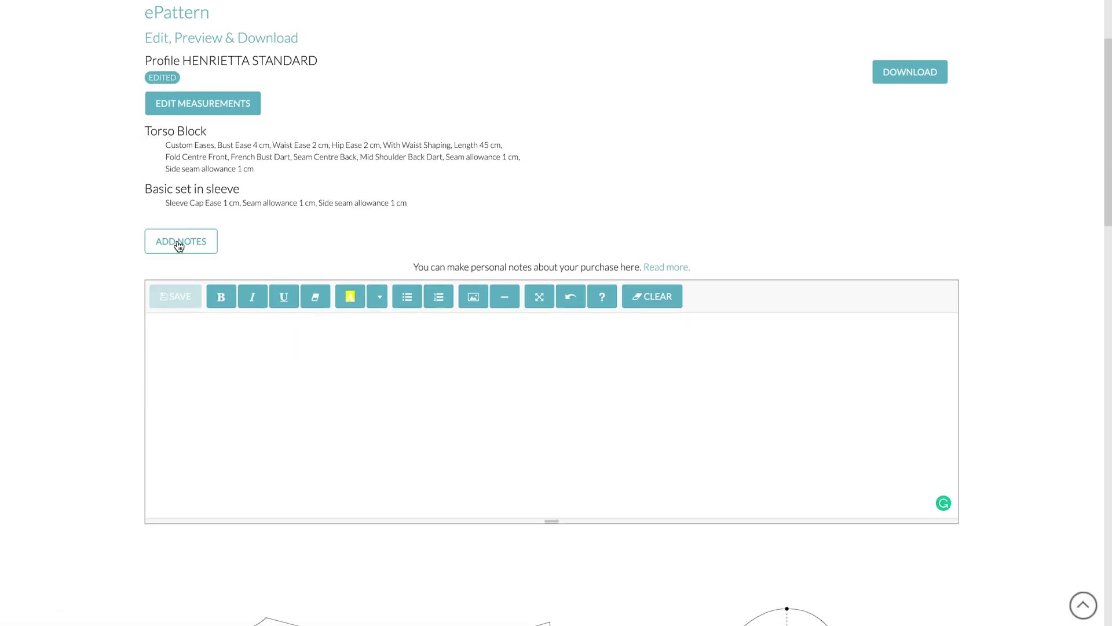
# Step: Close the notes editor and open this order's measurements for editing
pyautogui.scroll(-5, 781, 186)
pyautogui.scroll(7, 753, 296)
pyautogui.scroll(1, 716, 303)
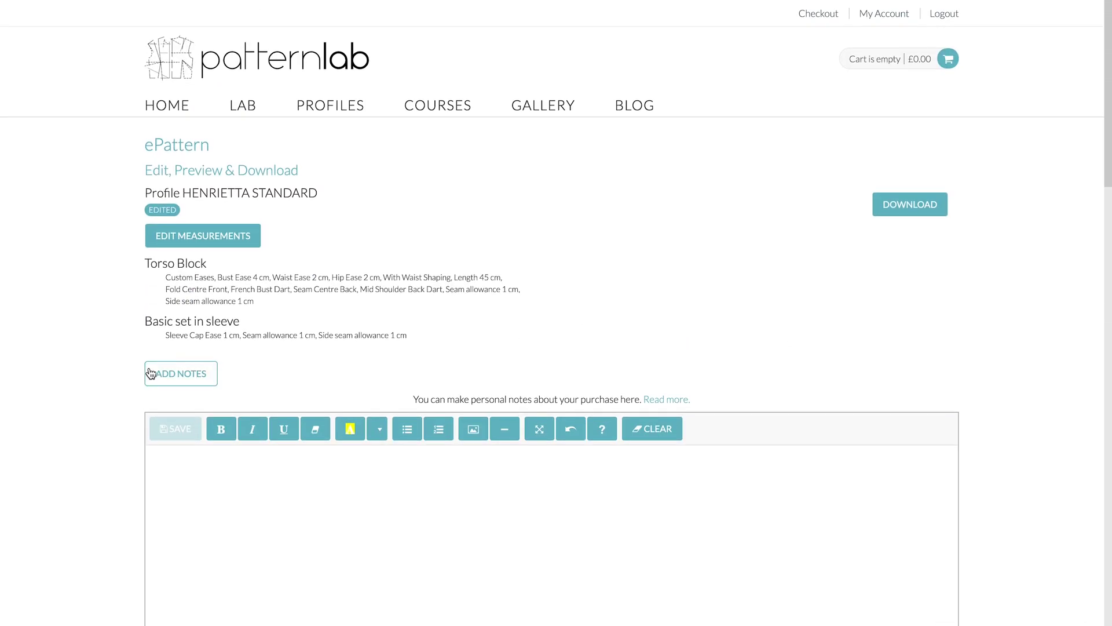
pyautogui.click(149, 373)
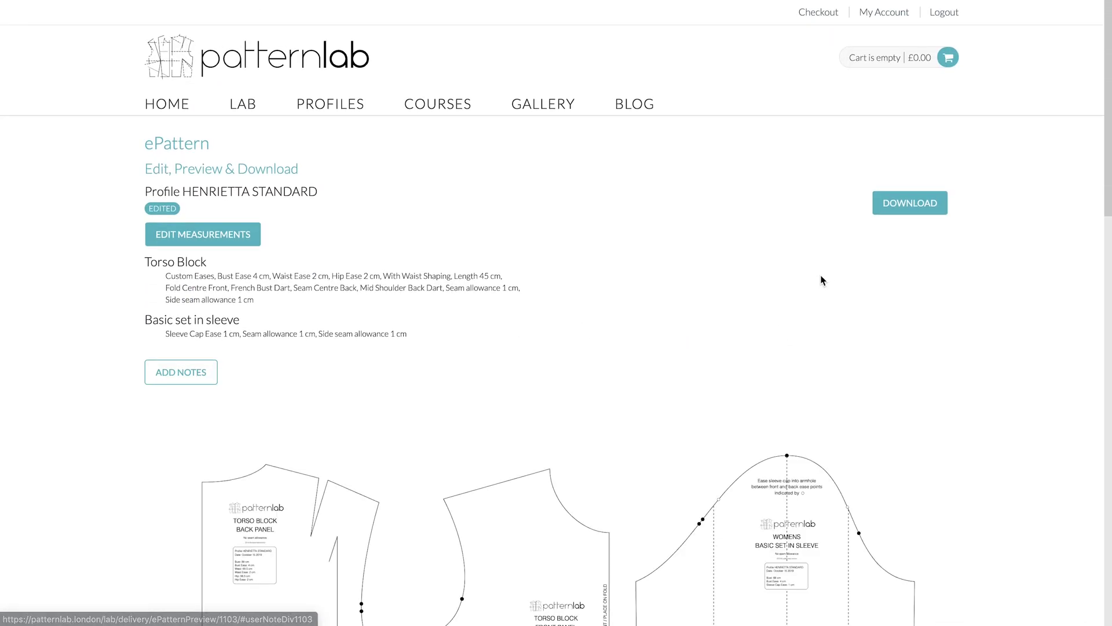
pyautogui.click(216, 240)
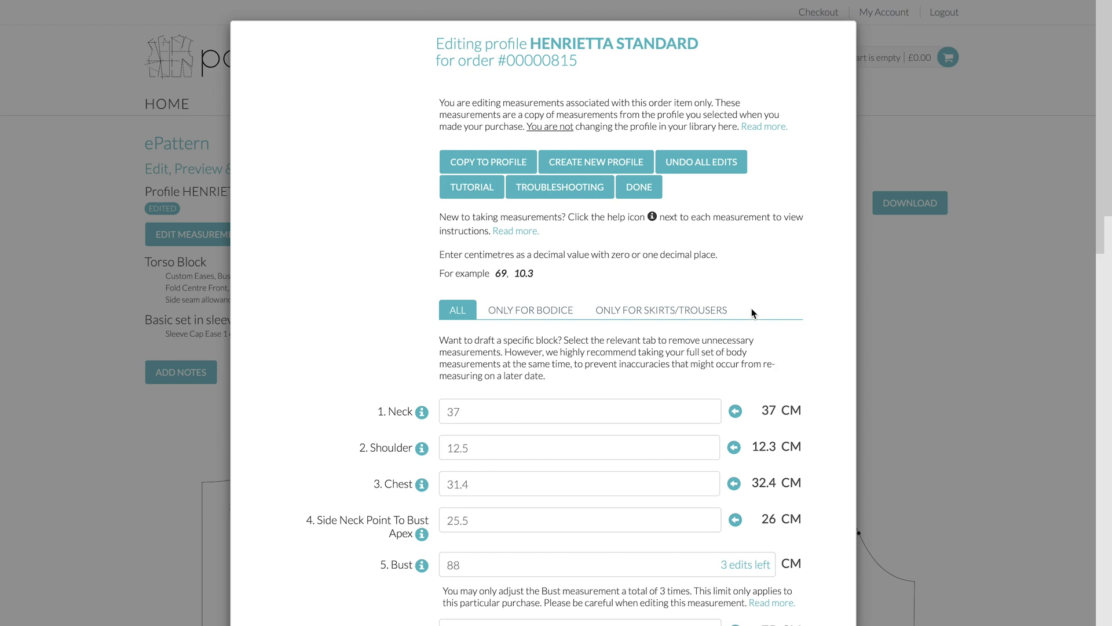
# Step: Filter the measurement list to Only for Bodice and review its fields
pyautogui.scroll(-15, 752, 313)
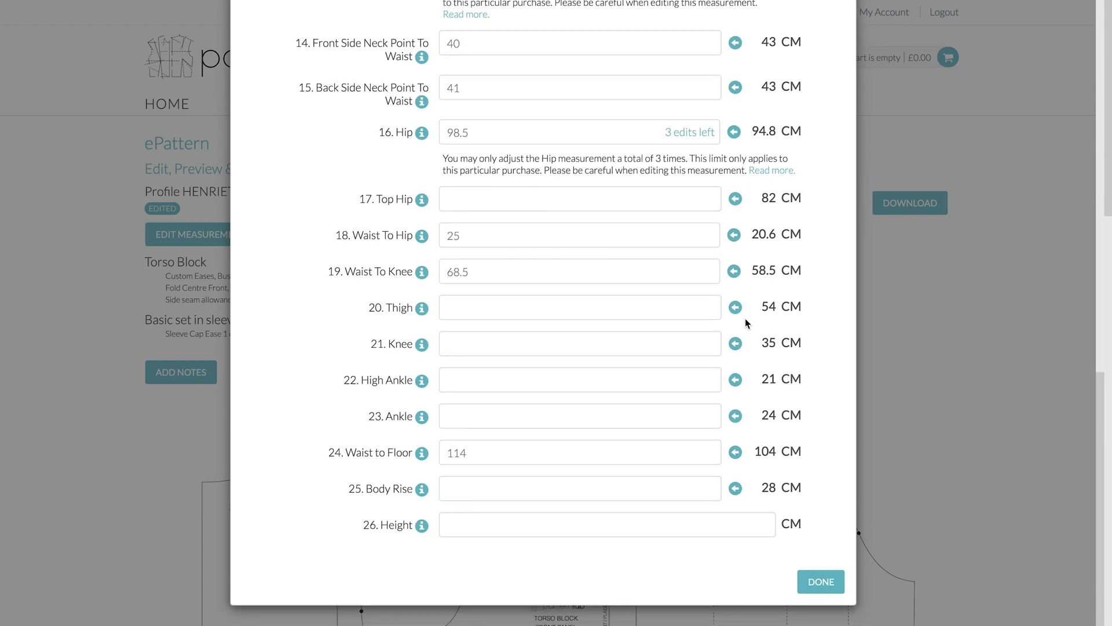
pyautogui.scroll(15, 747, 323)
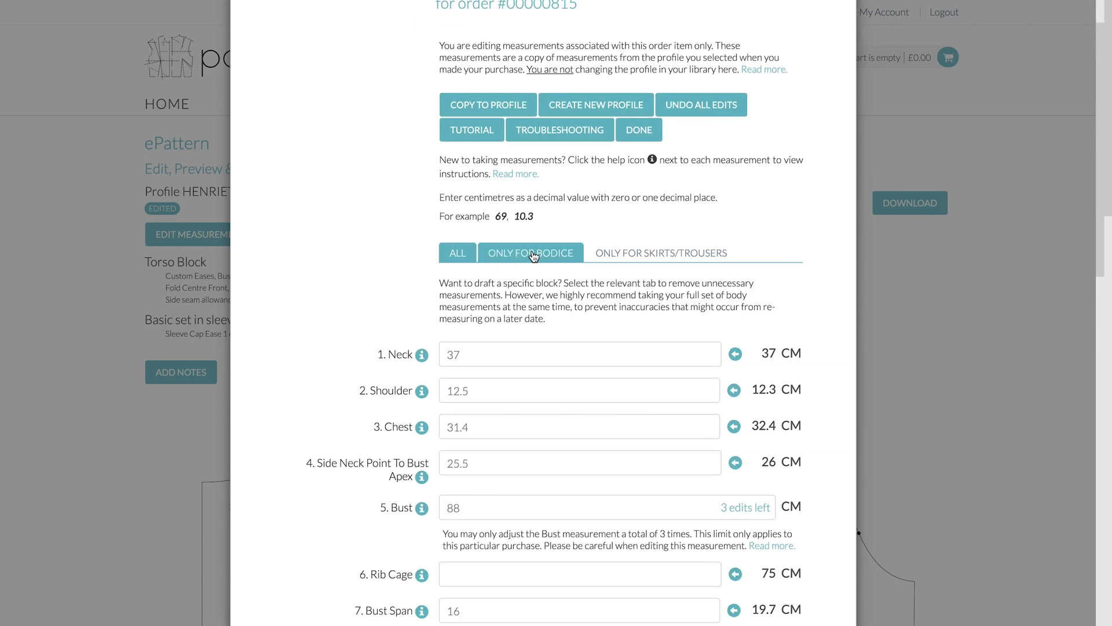
pyautogui.click(533, 253)
pyautogui.scroll(-3, 615, 341)
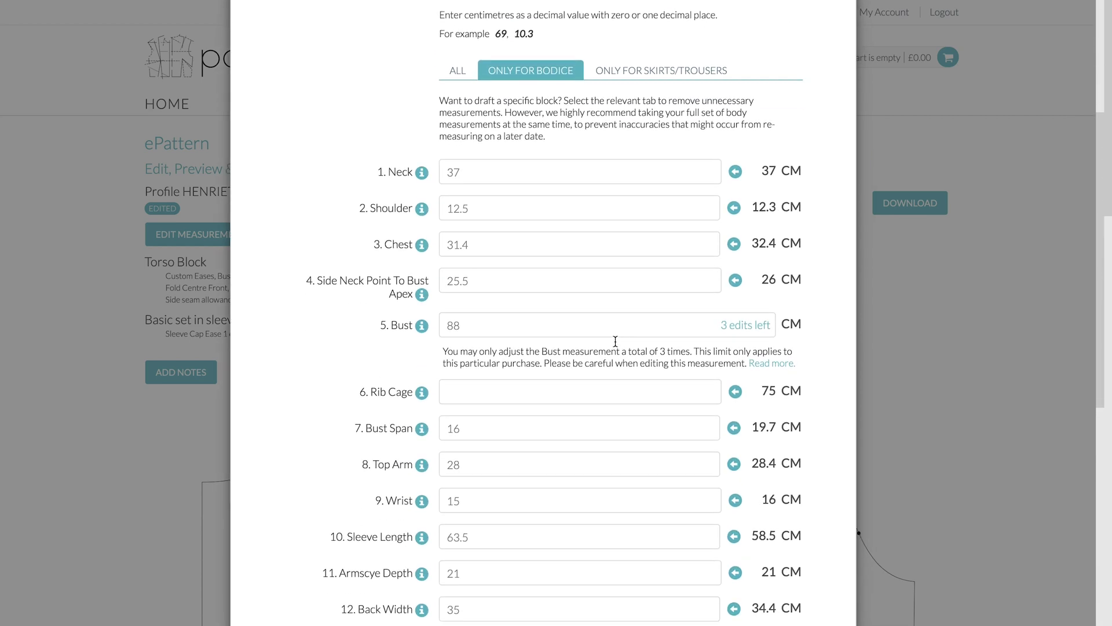
pyautogui.scroll(-8, 615, 341)
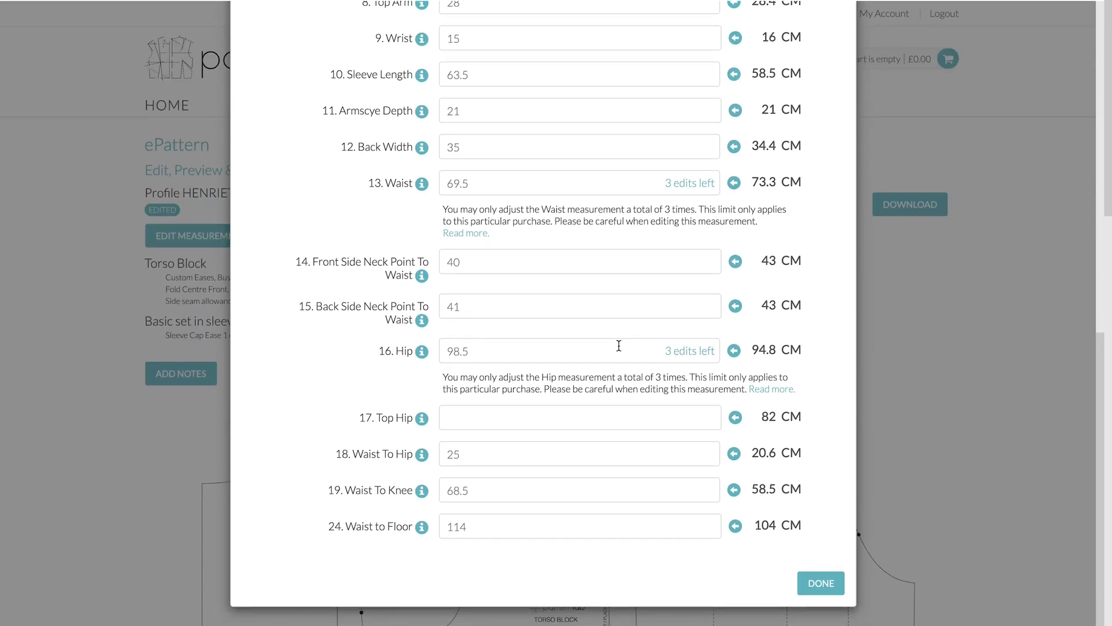
pyautogui.scroll(9, 619, 345)
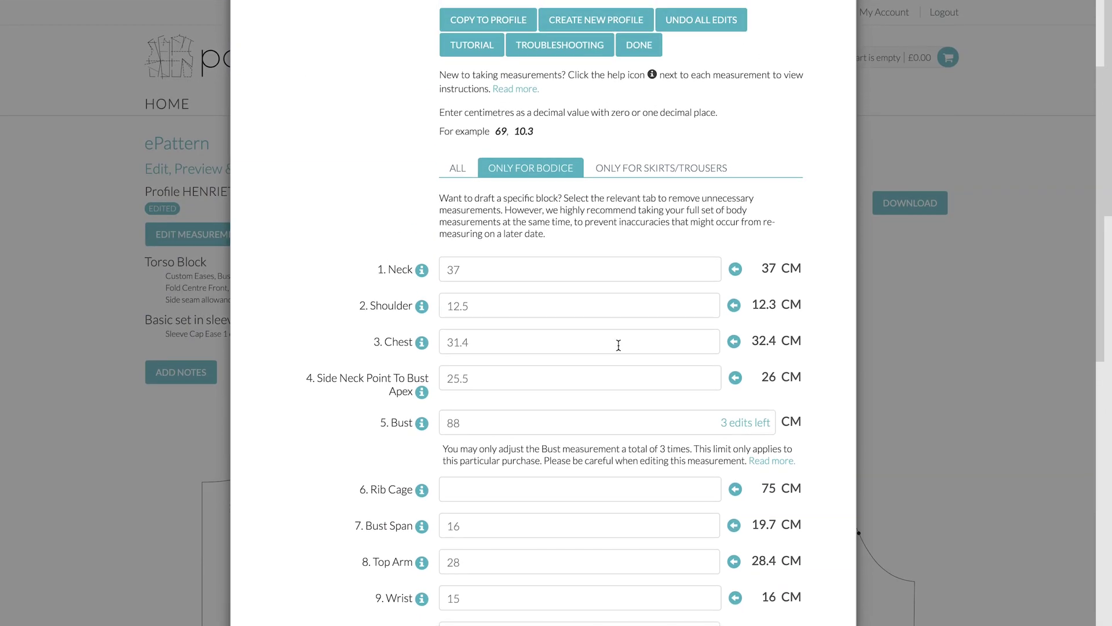
pyautogui.scroll(-5, 822, 420)
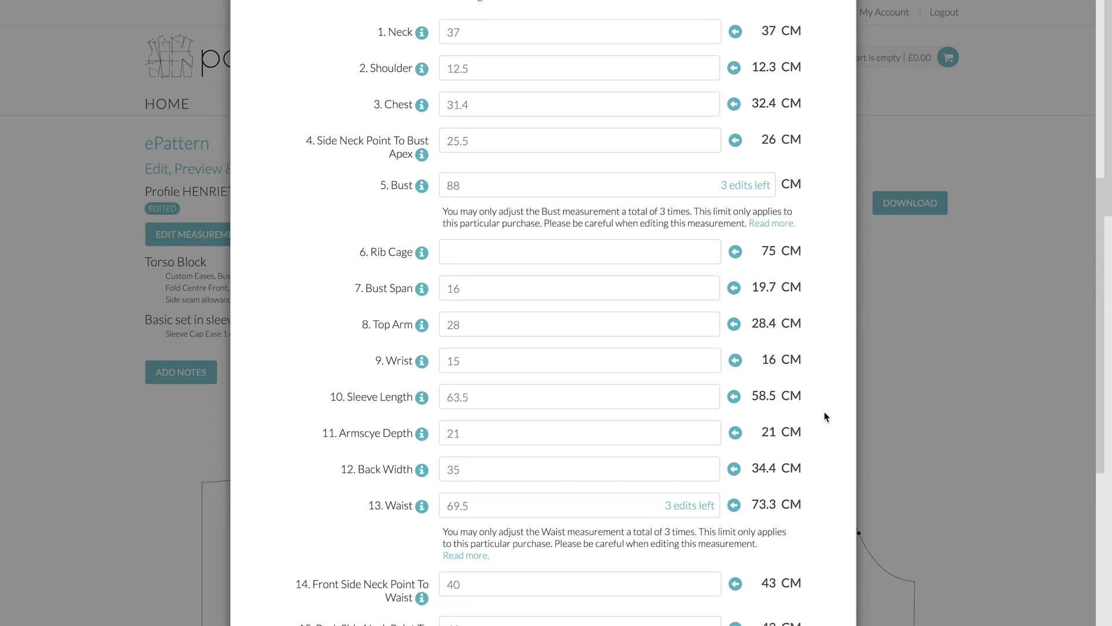
pyautogui.scroll(-4, 650, 443)
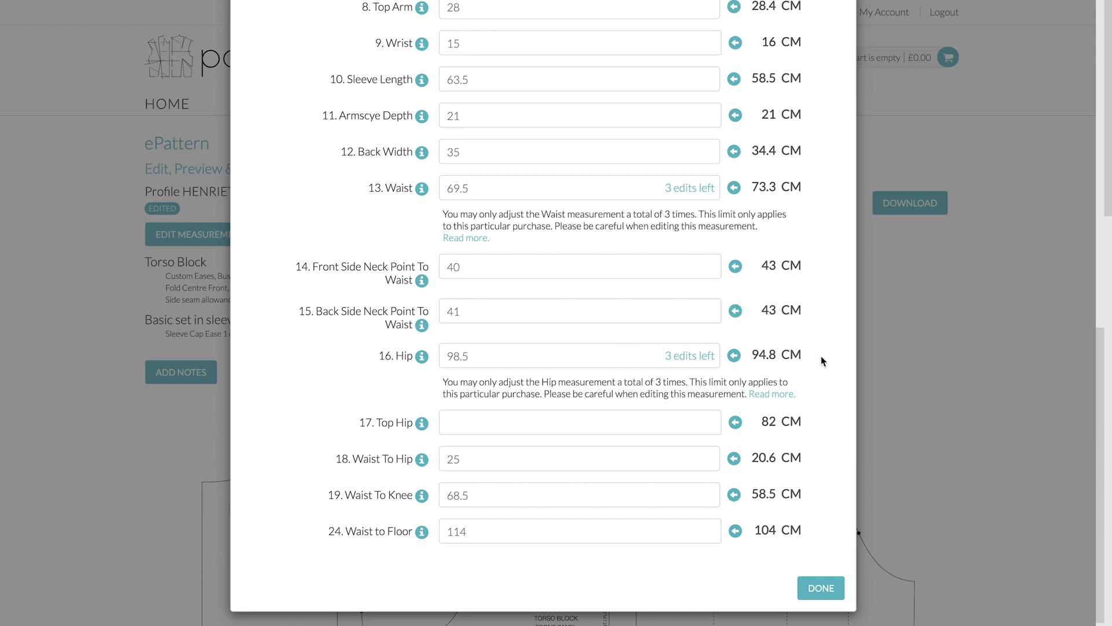
pyautogui.scroll(2, 822, 355)
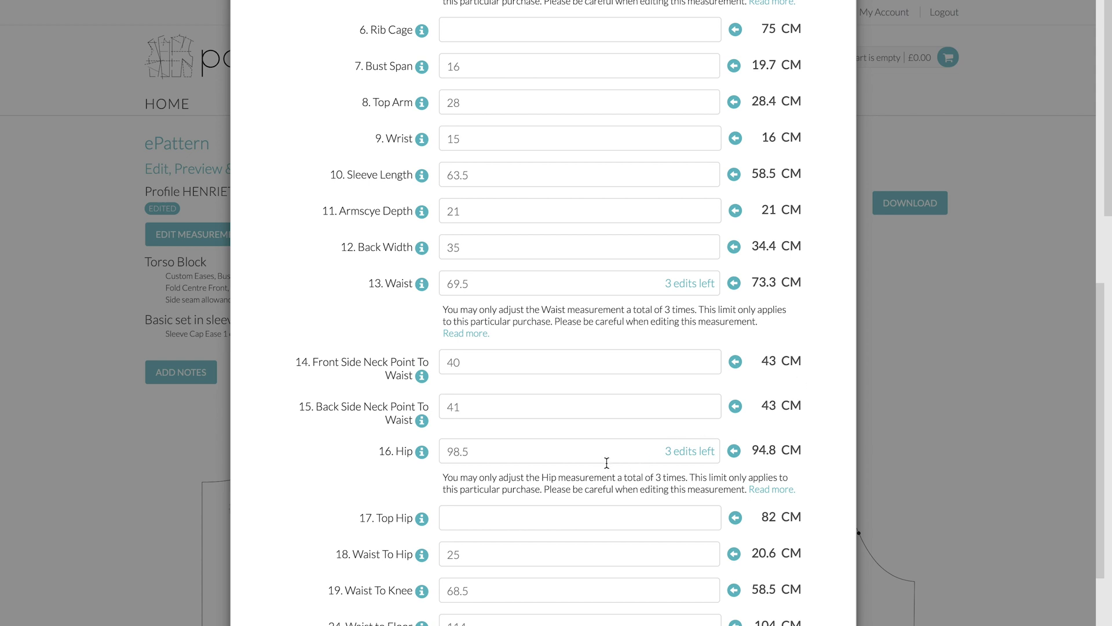
# Step: Change the Neck measurement from 37 to 41 cm
pyautogui.doubleClick(485, 281)
pyautogui.click(476, 450)
pyautogui.scroll(2, 596, 426)
pyautogui.scroll(3, 594, 419)
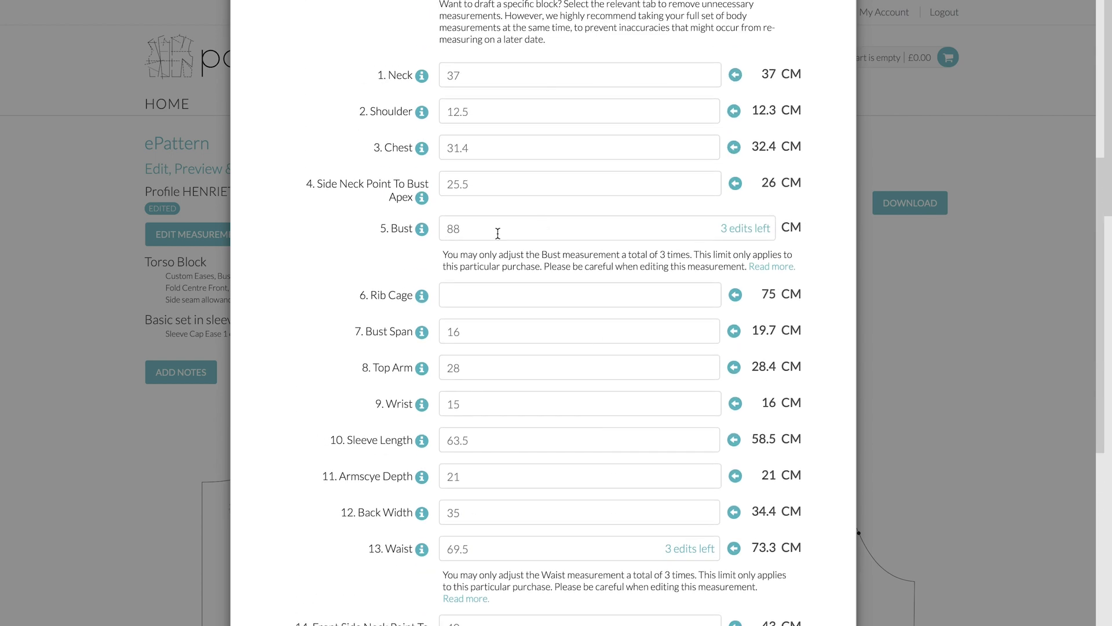
pyautogui.scroll(3, 515, 252)
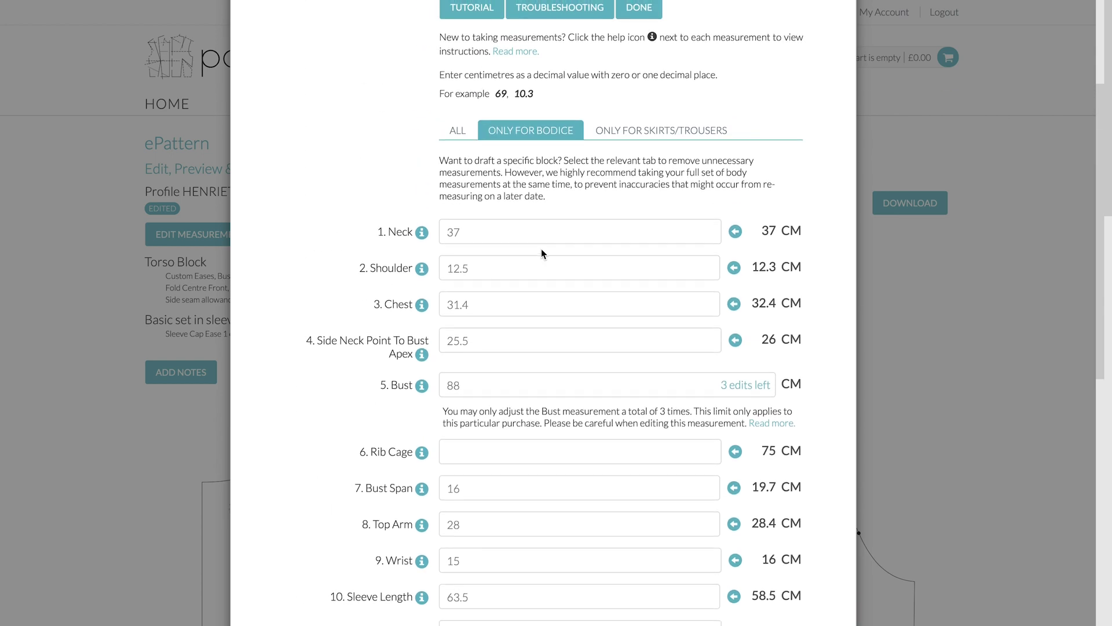
pyautogui.doubleClick(494, 226)
pyautogui.write('41')
pyautogui.scroll(3, 584, 224)
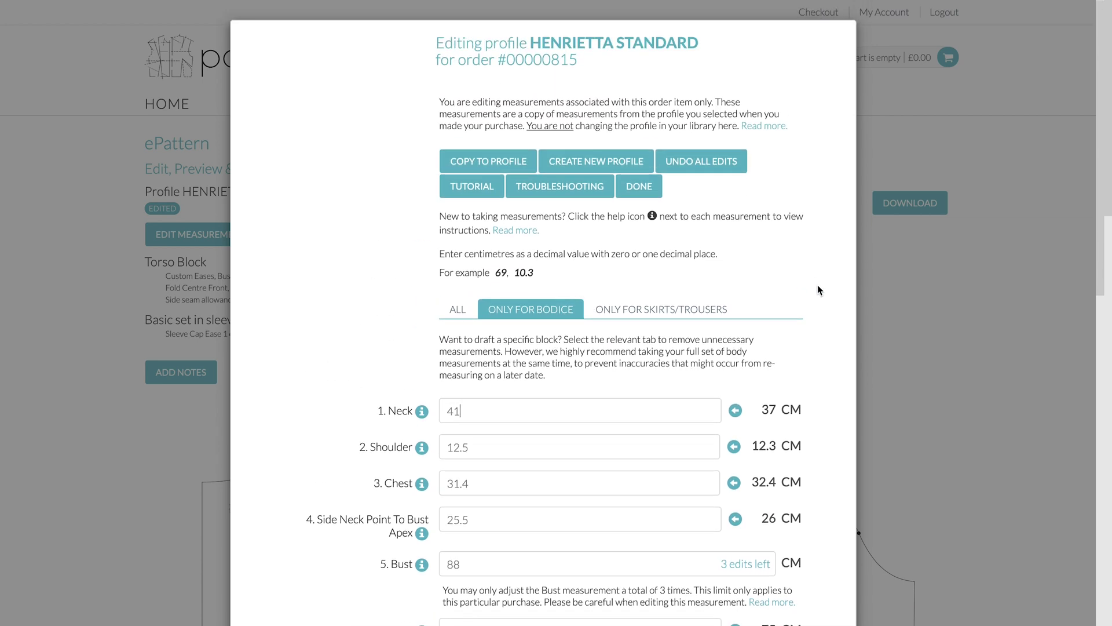
# Step: Redraft the torso and sleeve pattern with Neck set to 41 cm
pyautogui.click(634, 188)
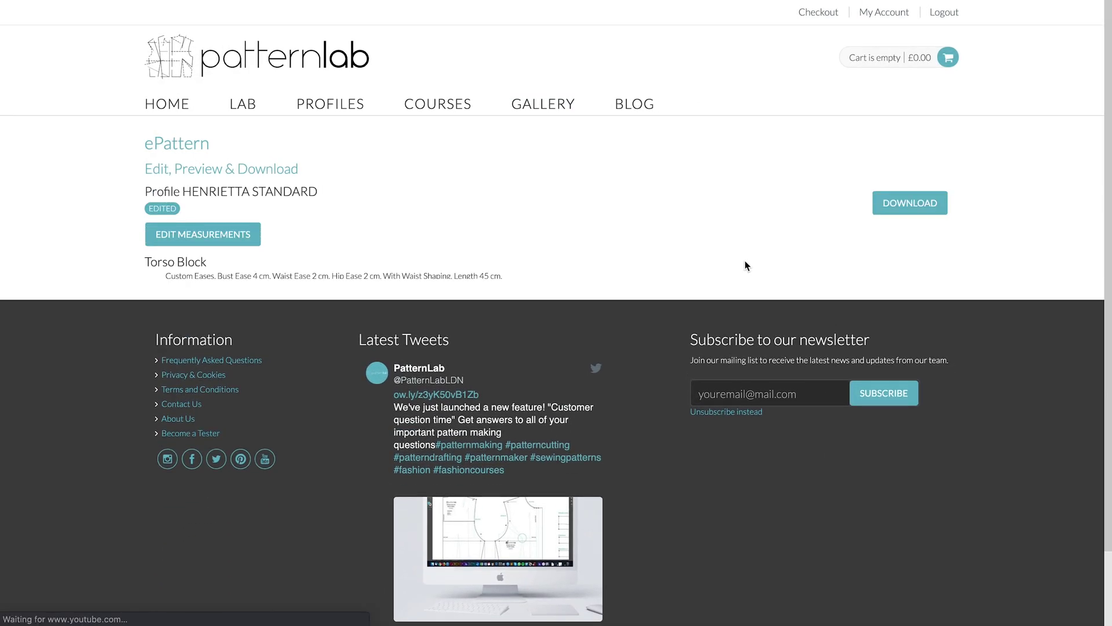
pyautogui.scroll(-4, 817, 355)
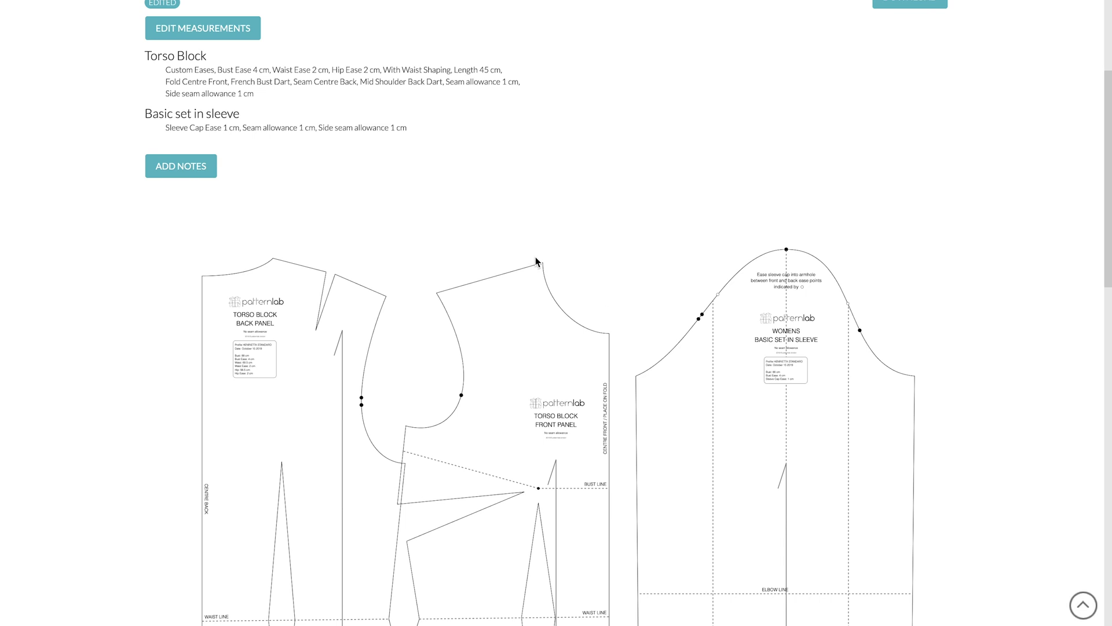
pyautogui.scroll(1, 228, 146)
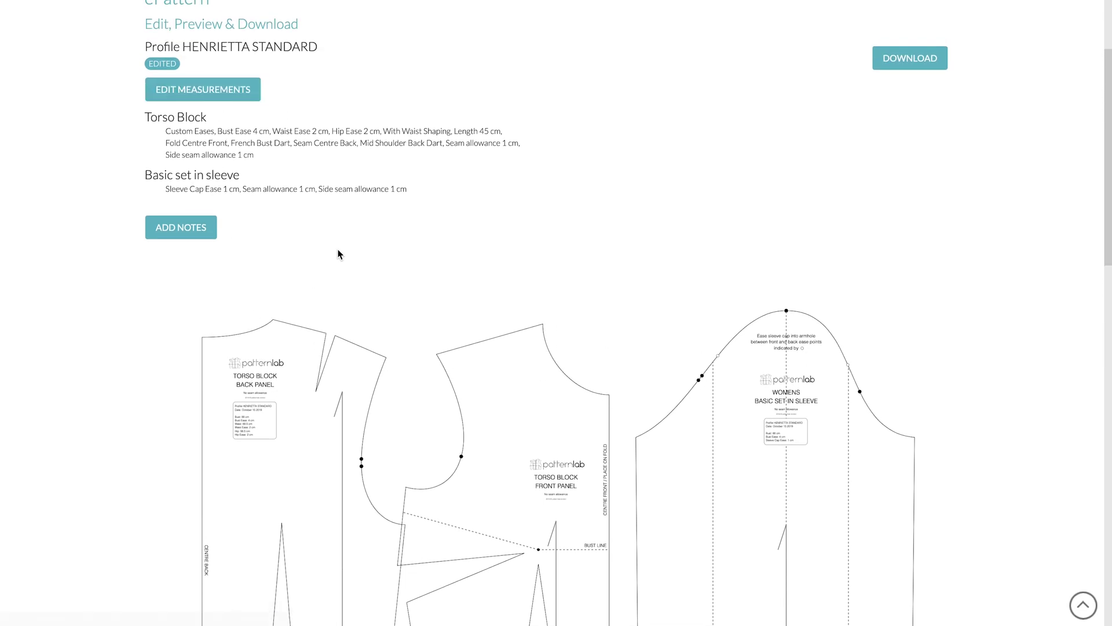
# Step: Reopen the measurements and change Neck to 60 cm
pyautogui.click(219, 90)
pyautogui.click(463, 412)
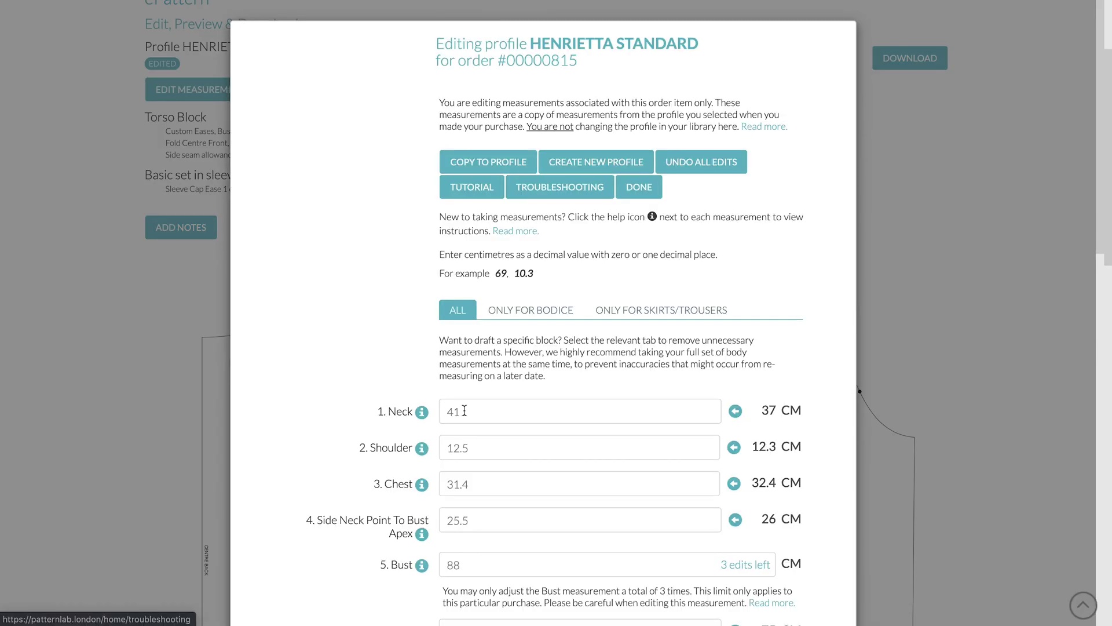
pyautogui.press('BackSpace')
pyautogui.press('BackSpace')
pyautogui.write('60')
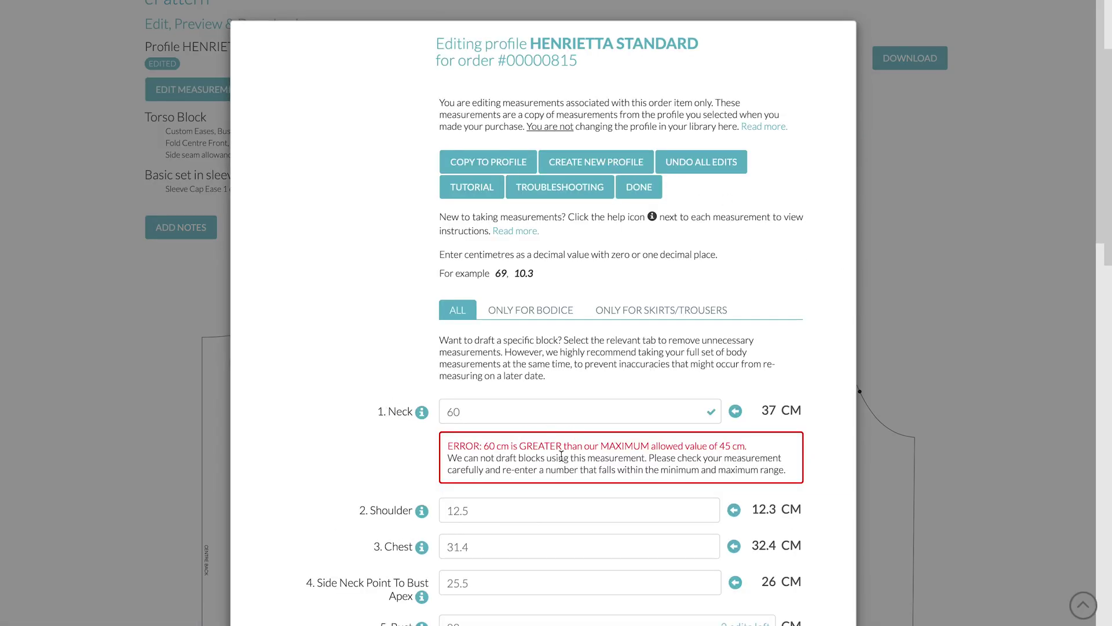
# Step: Redraft with Neck 60, then lower Neck to 45 cm and redraft again
pyautogui.click(638, 191)
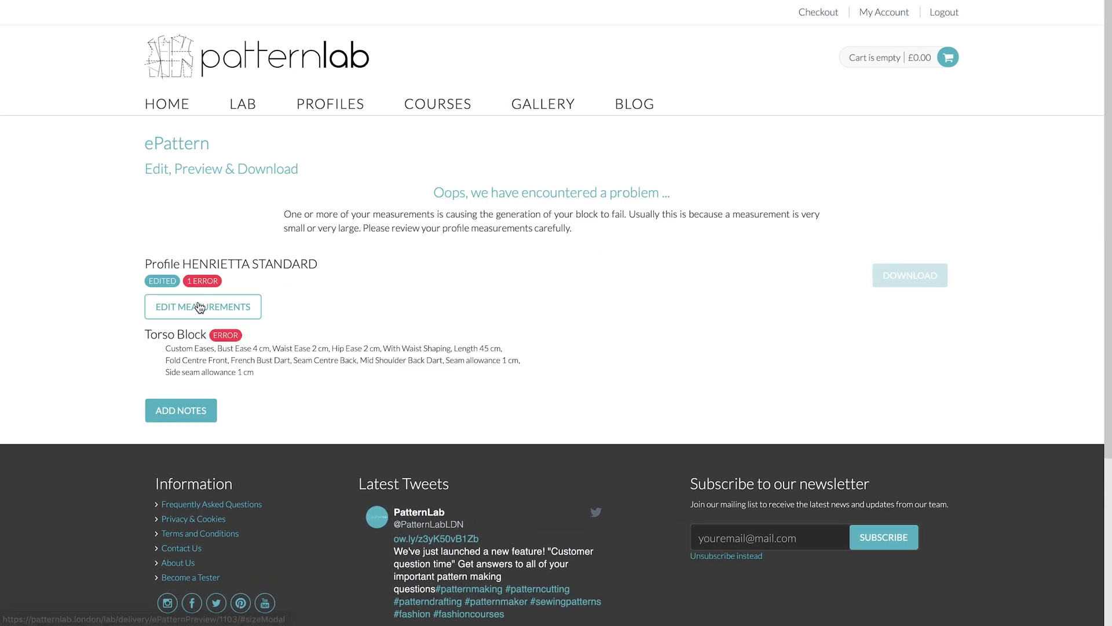
pyautogui.click(257, 312)
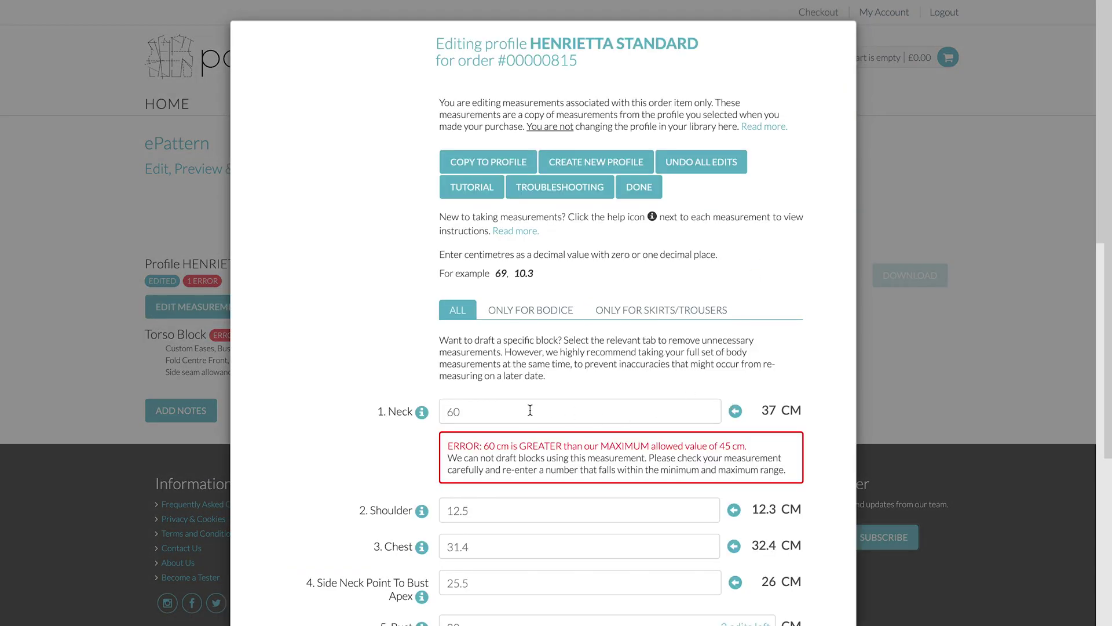
pyautogui.click(351, 417)
pyautogui.write('45')
pyautogui.click(825, 390)
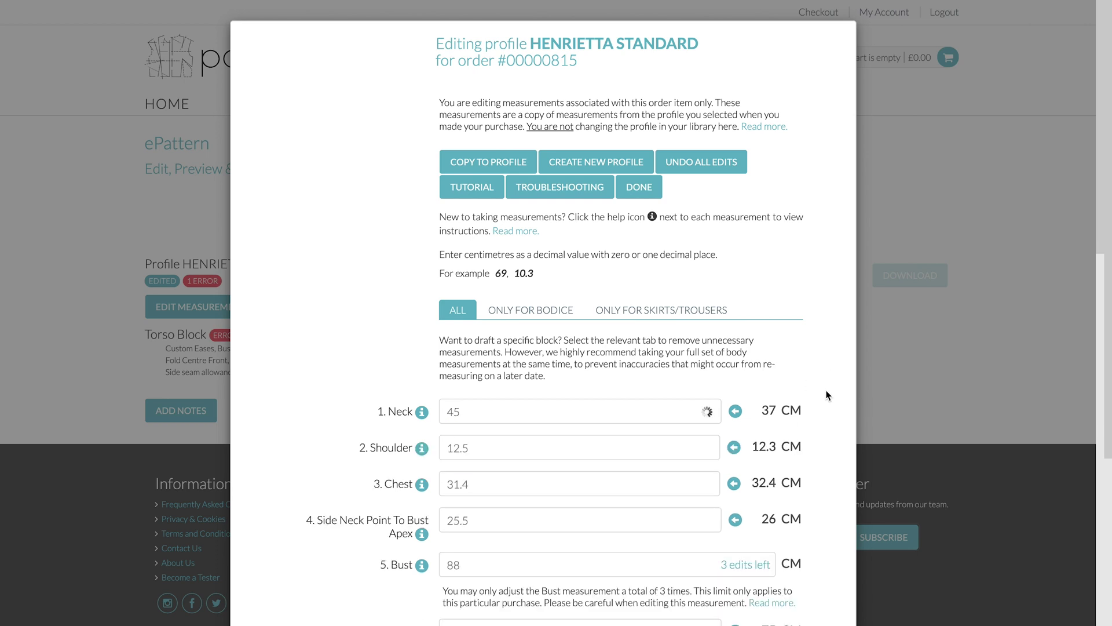
pyautogui.scroll(-1, 747, 442)
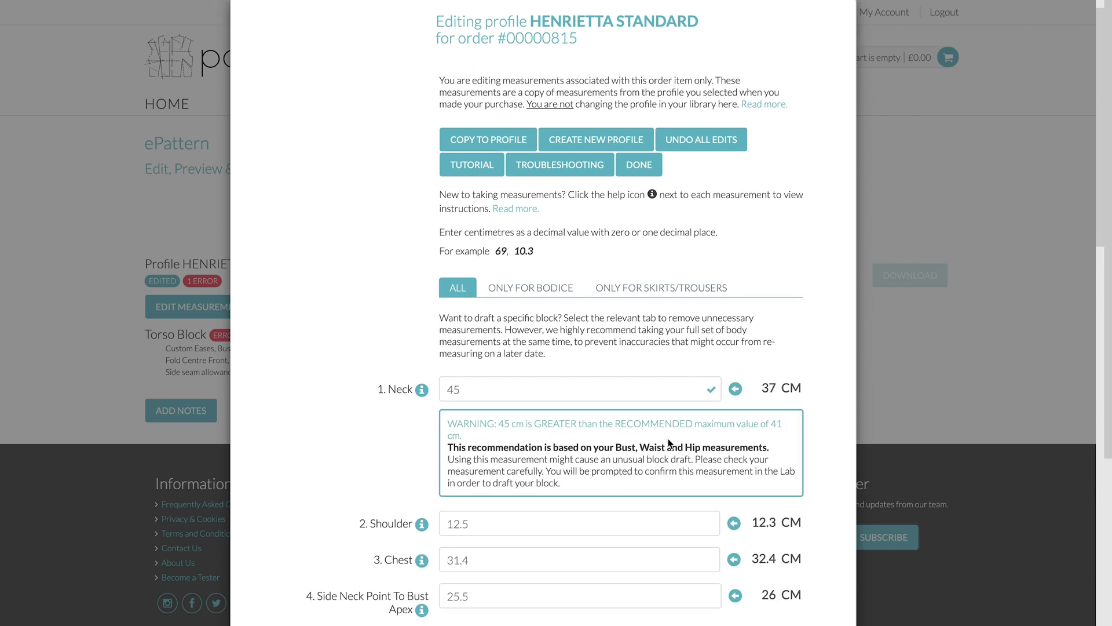
pyautogui.scroll(1, 501, 388)
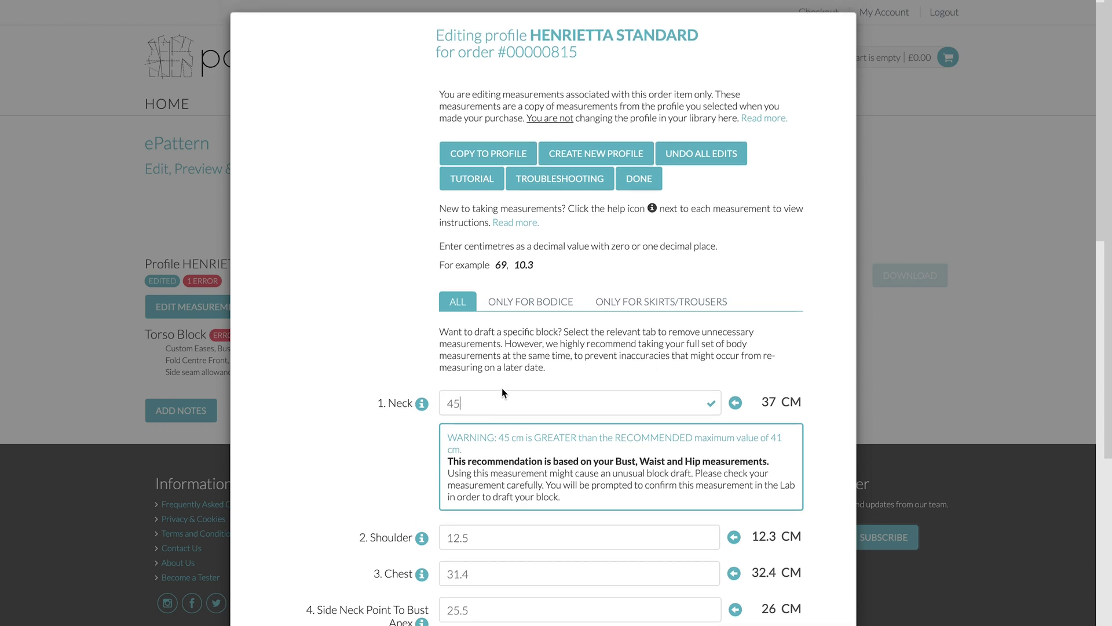
pyautogui.click(639, 184)
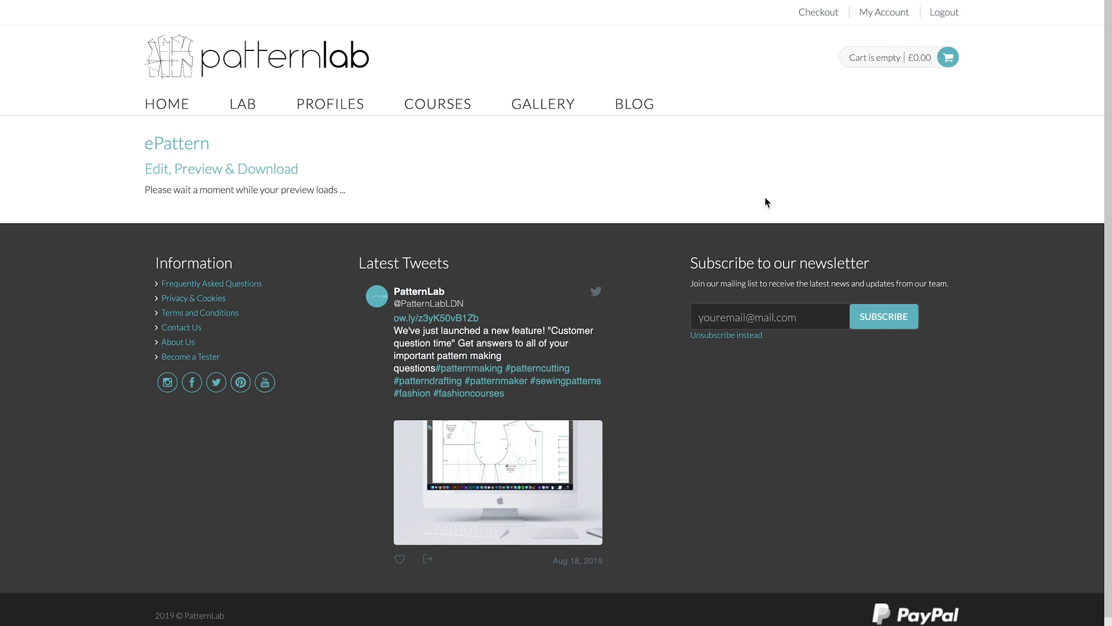
# Step: Raise the Shoulder measurement from 12.5 to 15 cm and redraft the ePattern
pyautogui.scroll(-2, 351, 381)
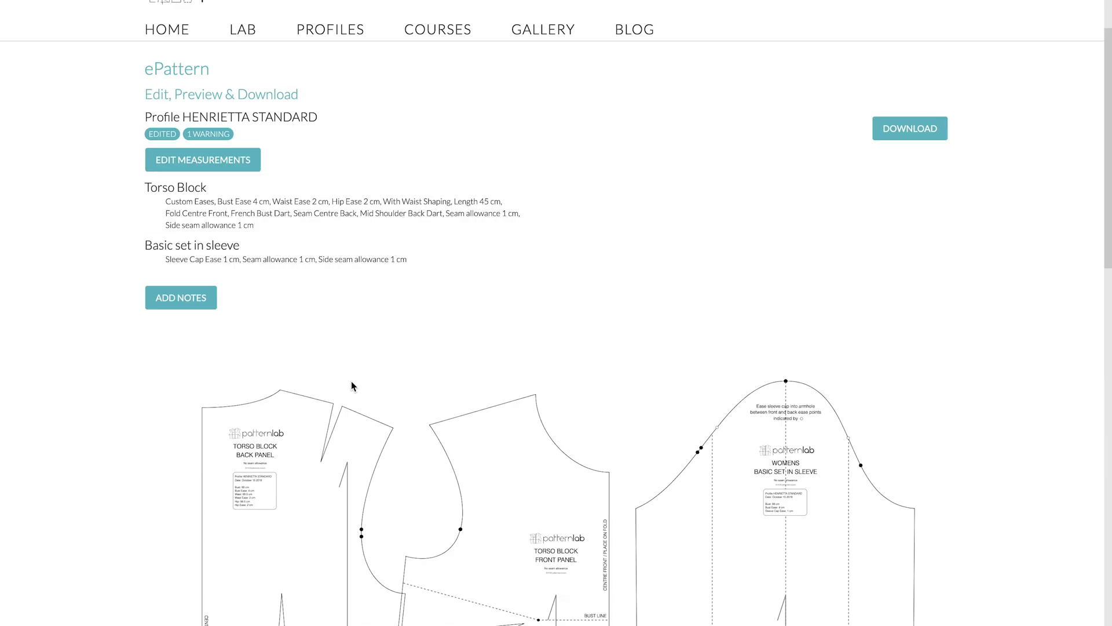
pyautogui.scroll(-4, 351, 386)
pyautogui.scroll(4, 446, 238)
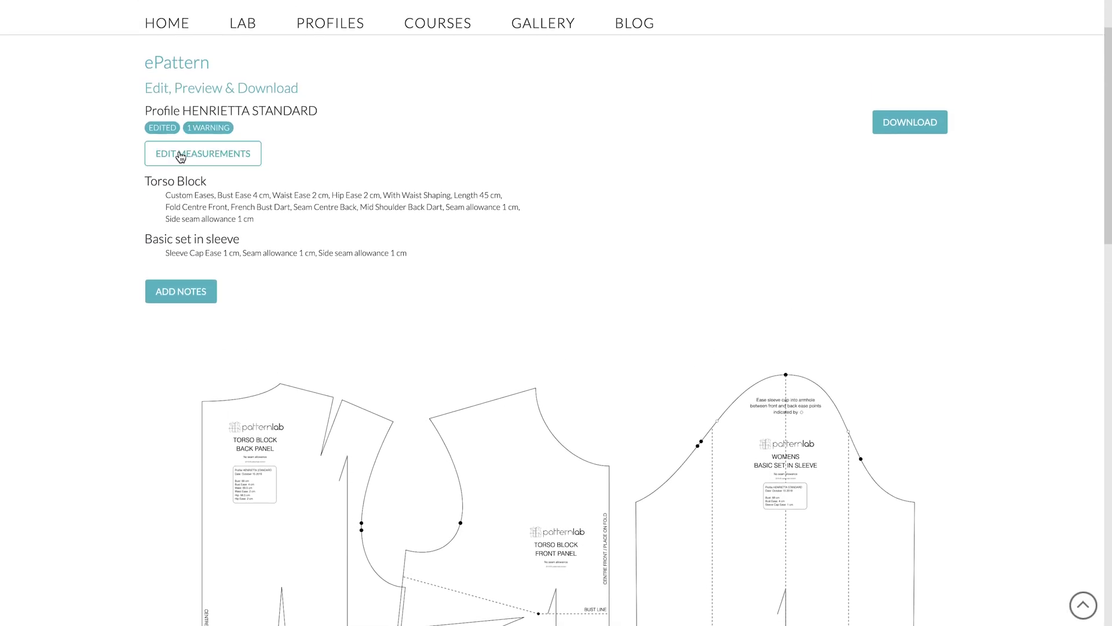
pyautogui.click(180, 157)
pyautogui.scroll(-5, 844, 284)
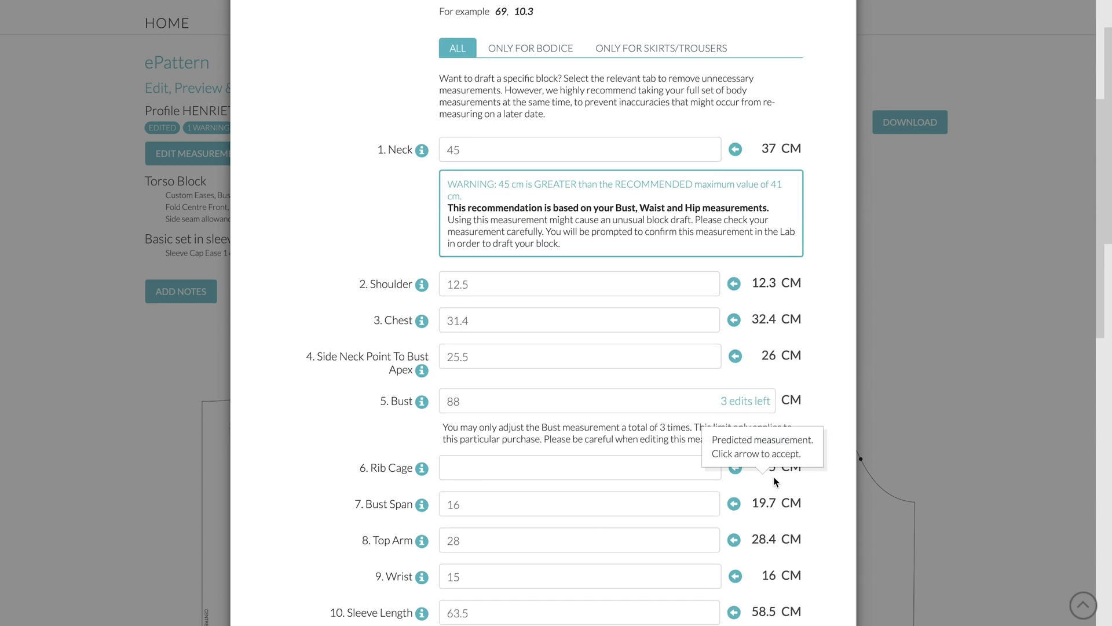
pyautogui.moveTo(482, 285); pyautogui.dragTo(430, 289)
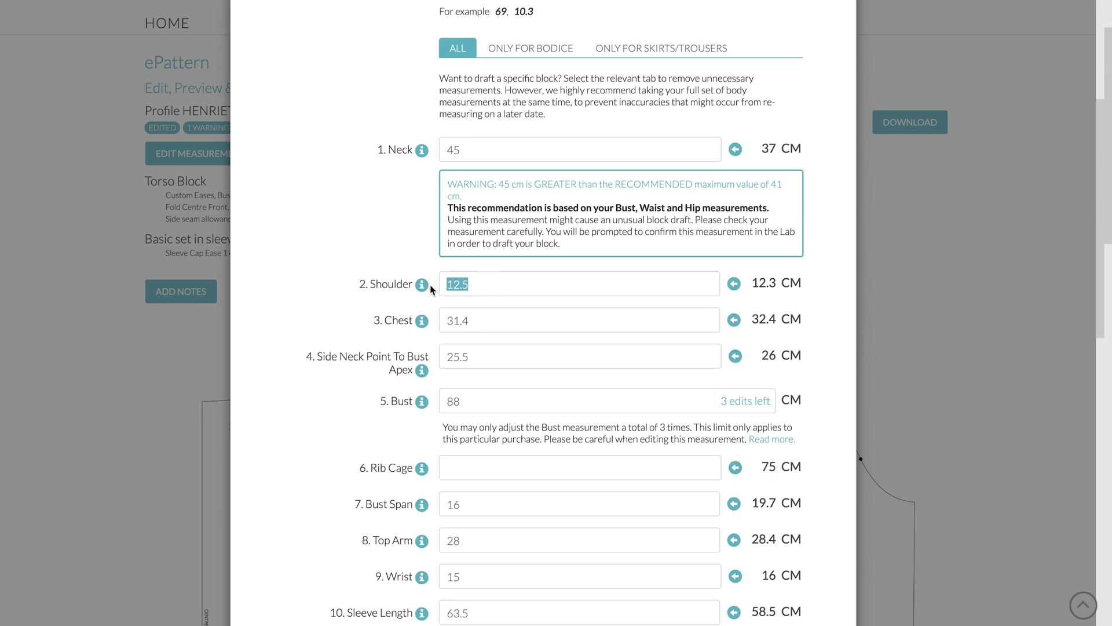
pyautogui.write('15')
pyautogui.click(839, 251)
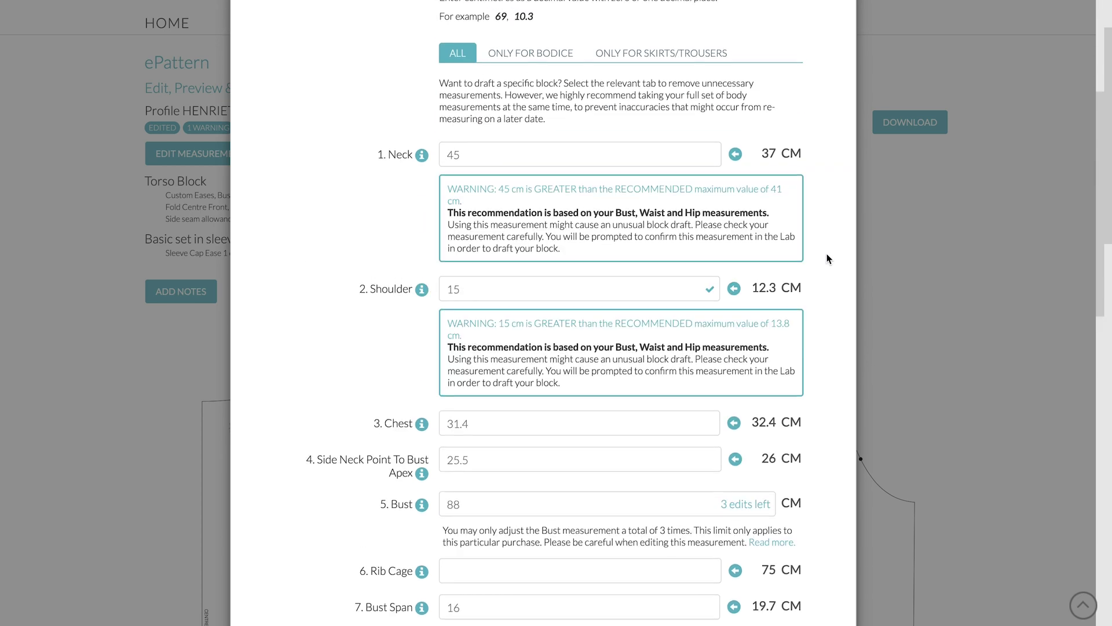
pyautogui.scroll(4, 826, 254)
pyautogui.scroll(-4, 695, 324)
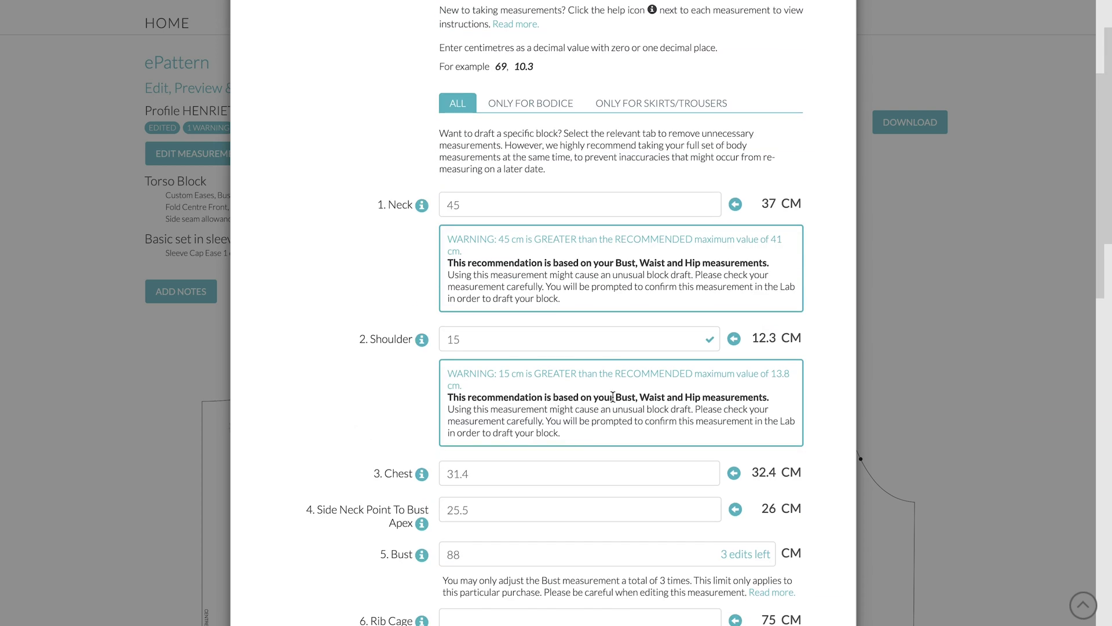
pyautogui.scroll(4, 598, 390)
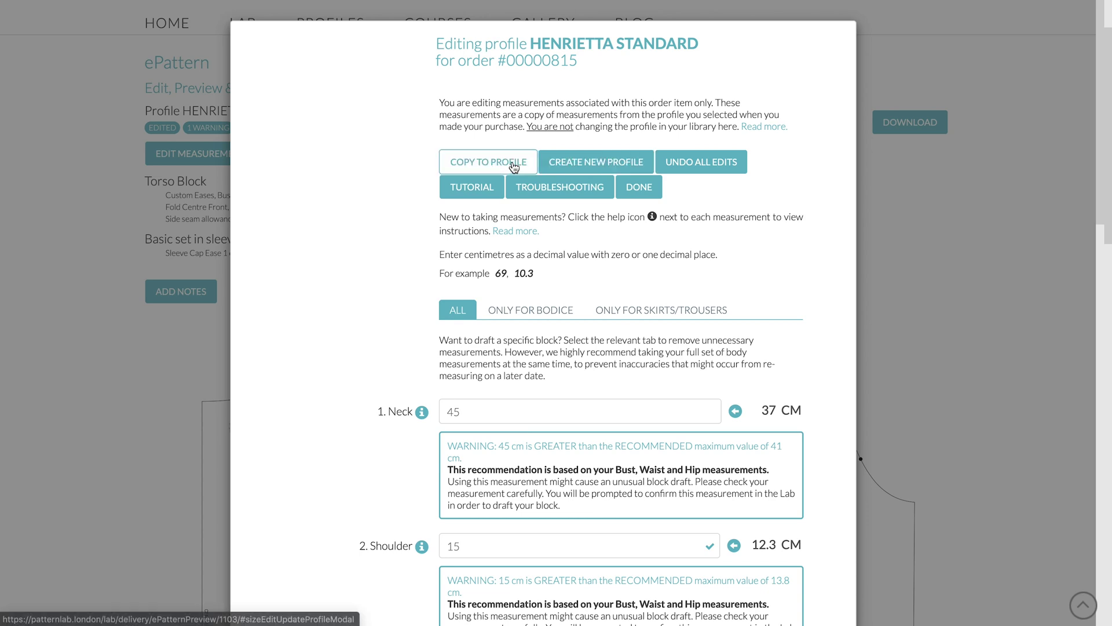
pyautogui.click(645, 187)
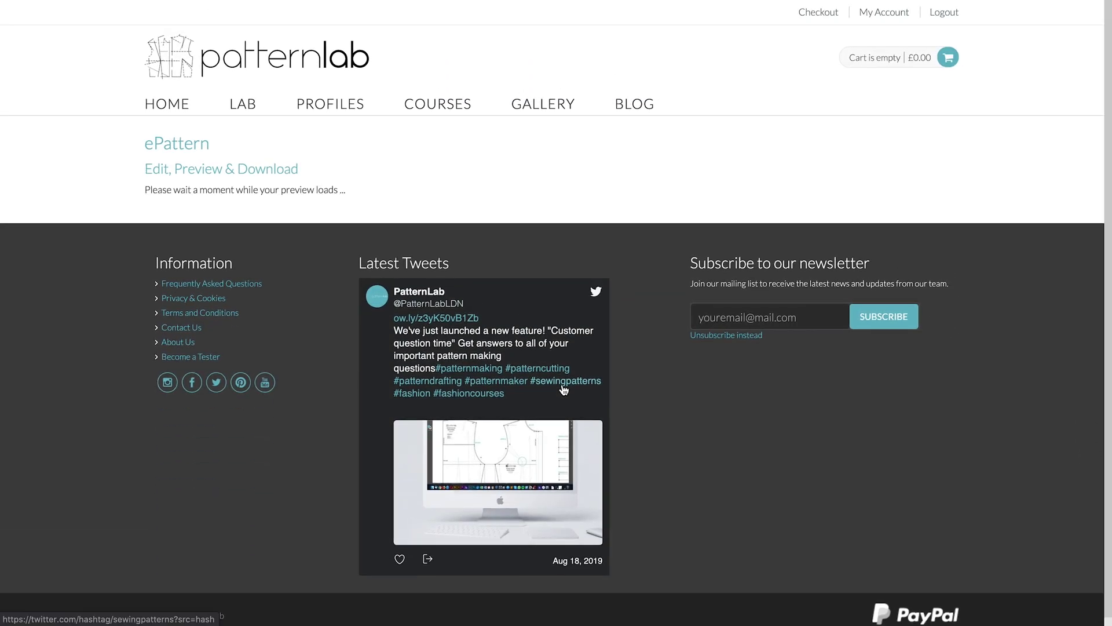
# Step: Revert Neck to 37 cm and Shoulder back to 12.5 cm
pyautogui.scroll(-4, 580, 386)
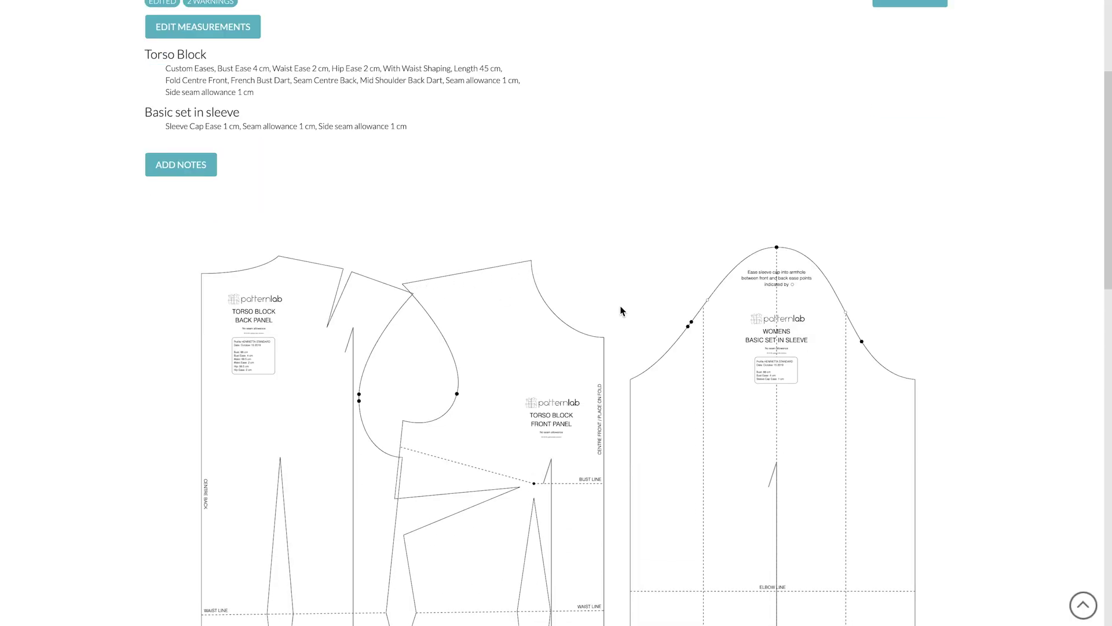
pyautogui.scroll(-2, 621, 312)
pyautogui.scroll(6, 621, 317)
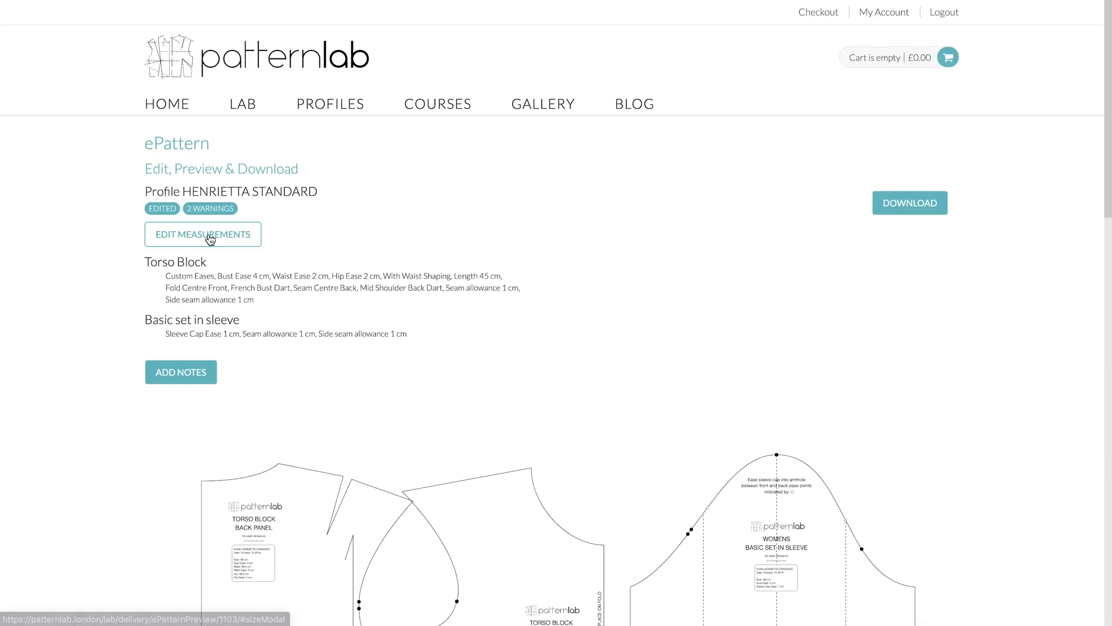
pyautogui.click(210, 239)
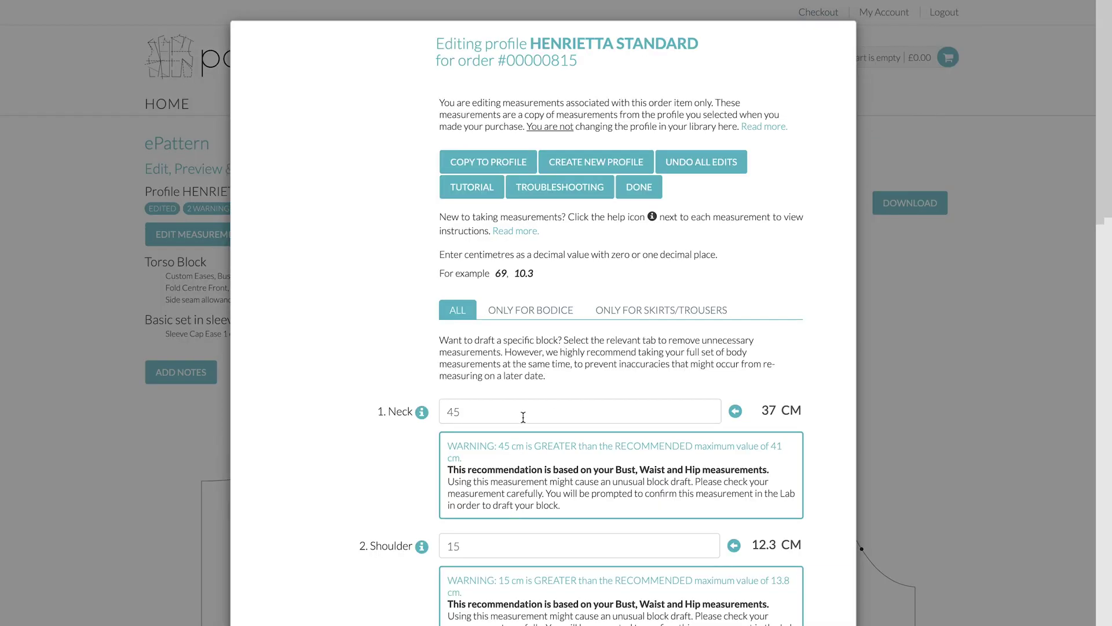
pyautogui.click(735, 411)
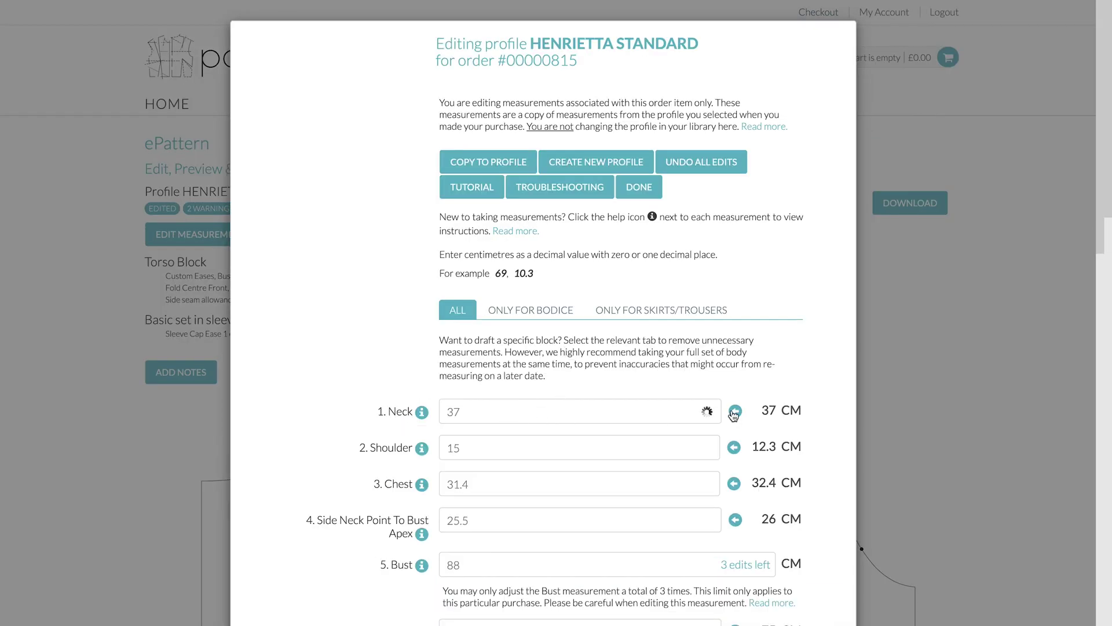
pyautogui.scroll(-2, 729, 455)
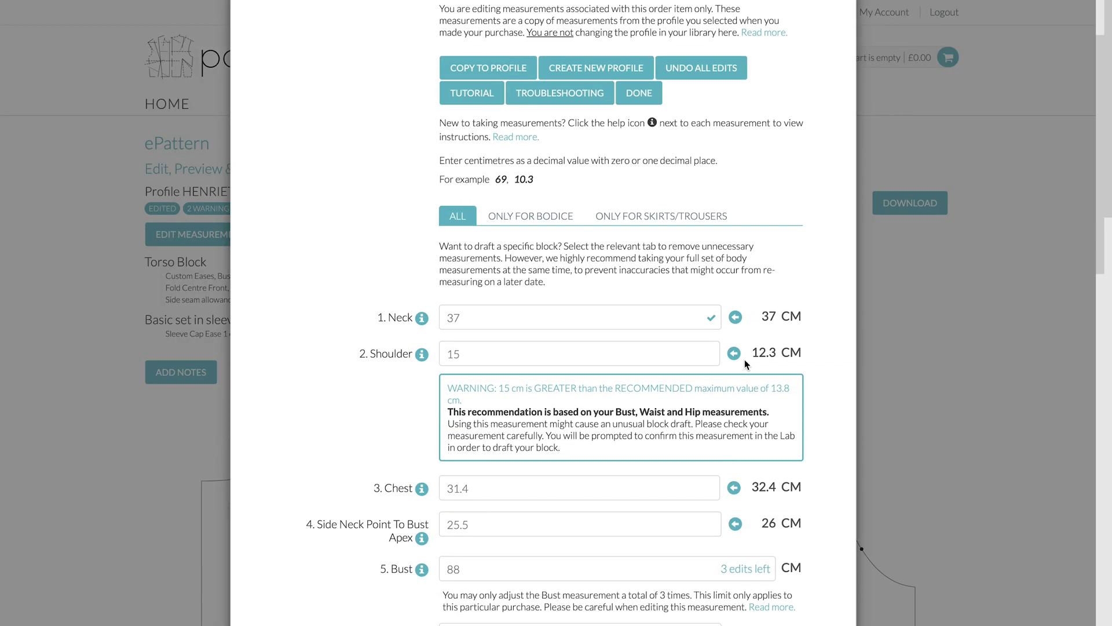
pyautogui.doubleClick(677, 353)
pyautogui.write('12.')
# Step: Redraft the ePattern with the restored values and reopen its measurements
pyautogui.click(639, 92)
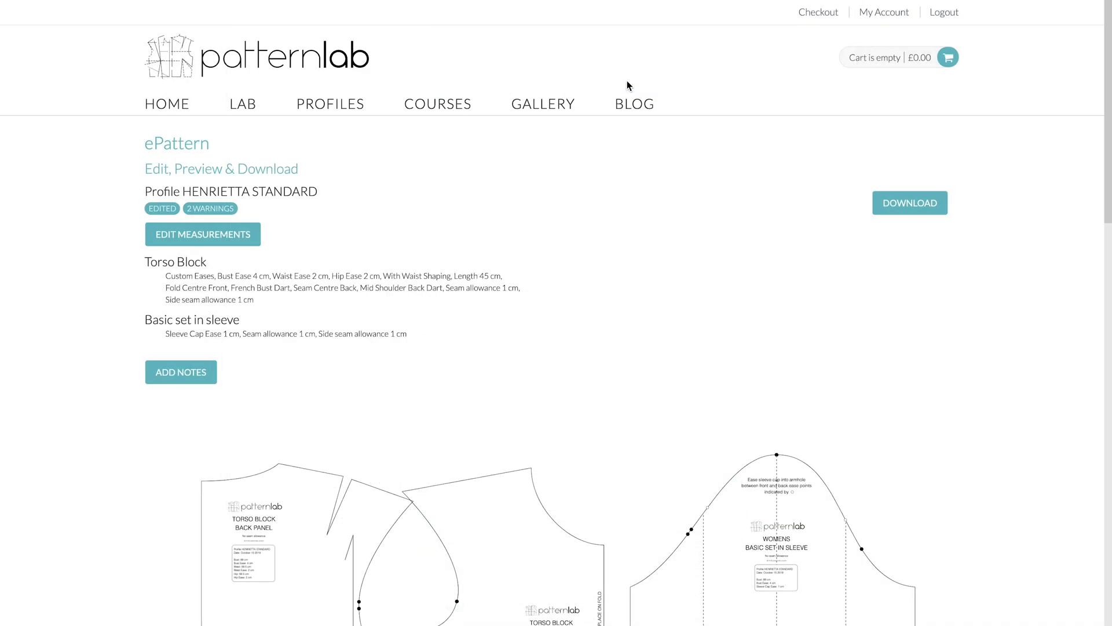
pyautogui.scroll(-3, 668, 356)
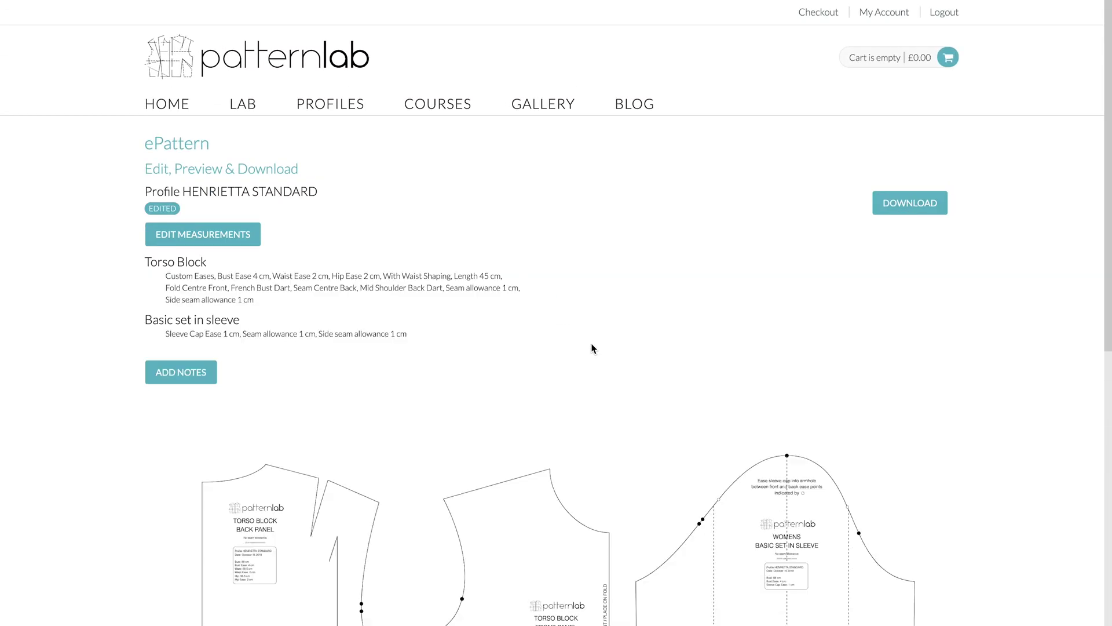
pyautogui.scroll(-4, 592, 345)
pyautogui.scroll(3, 594, 340)
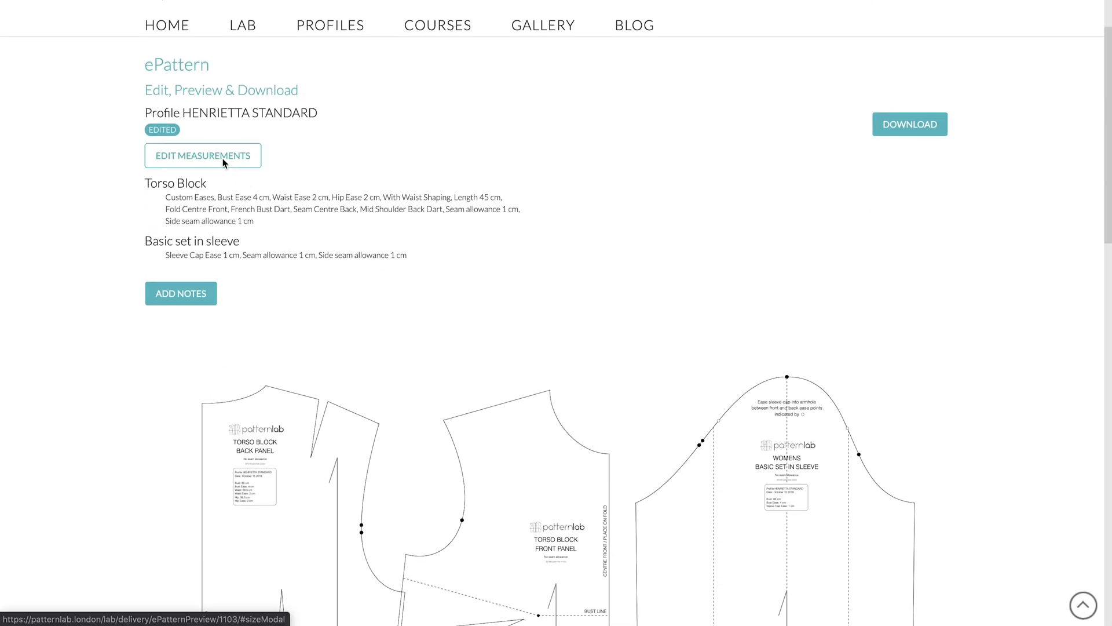
pyautogui.click(227, 163)
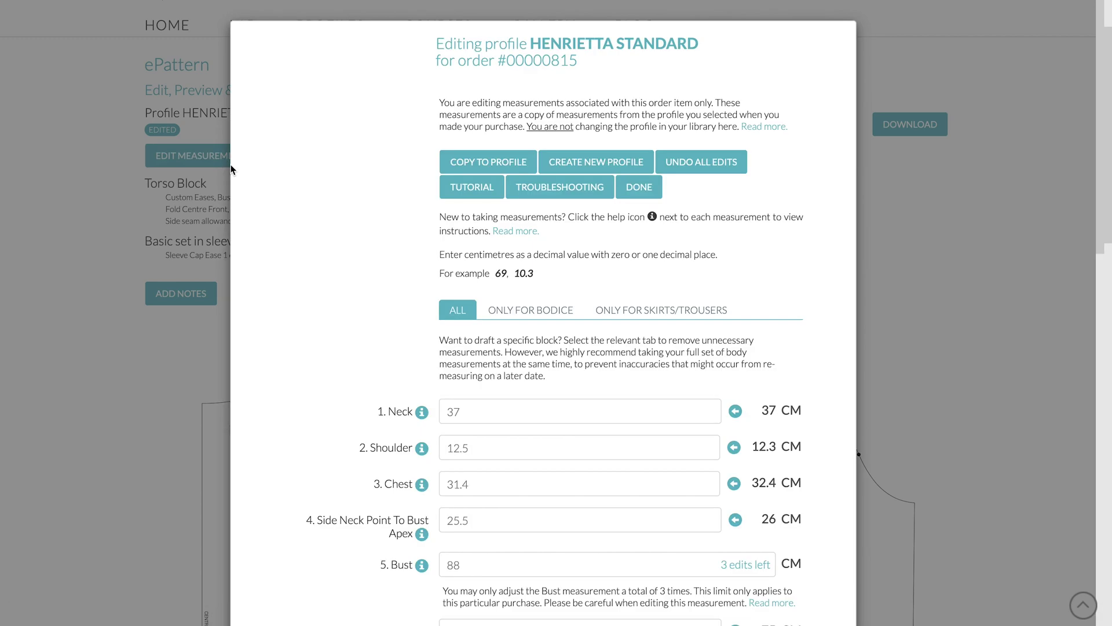
pyautogui.click(485, 412)
pyautogui.scroll(-12, 559, 436)
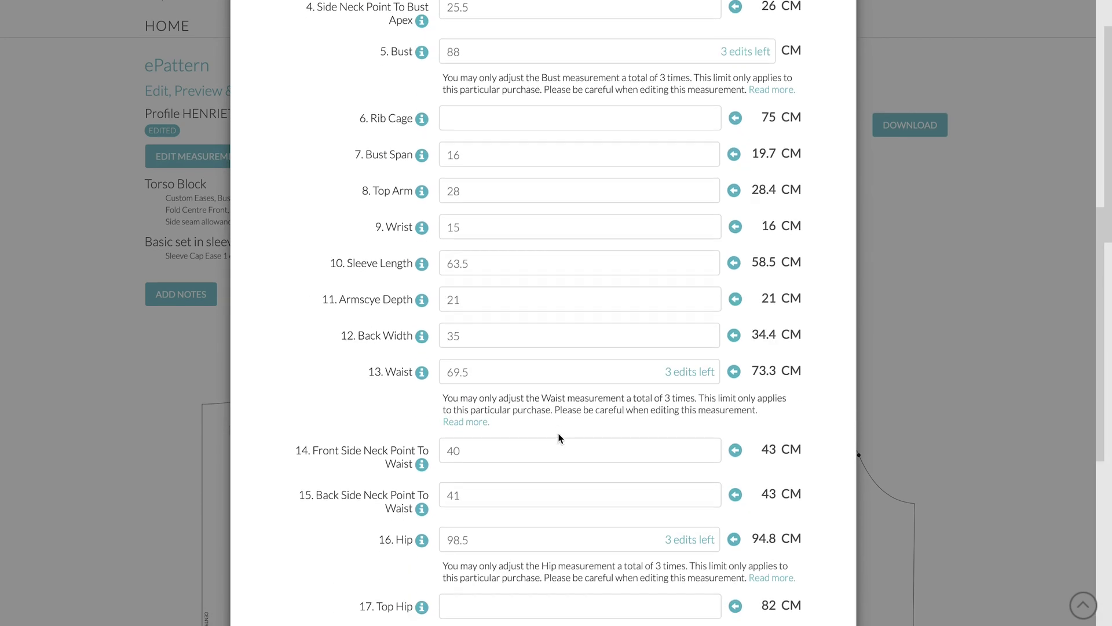
pyautogui.scroll(12, 559, 435)
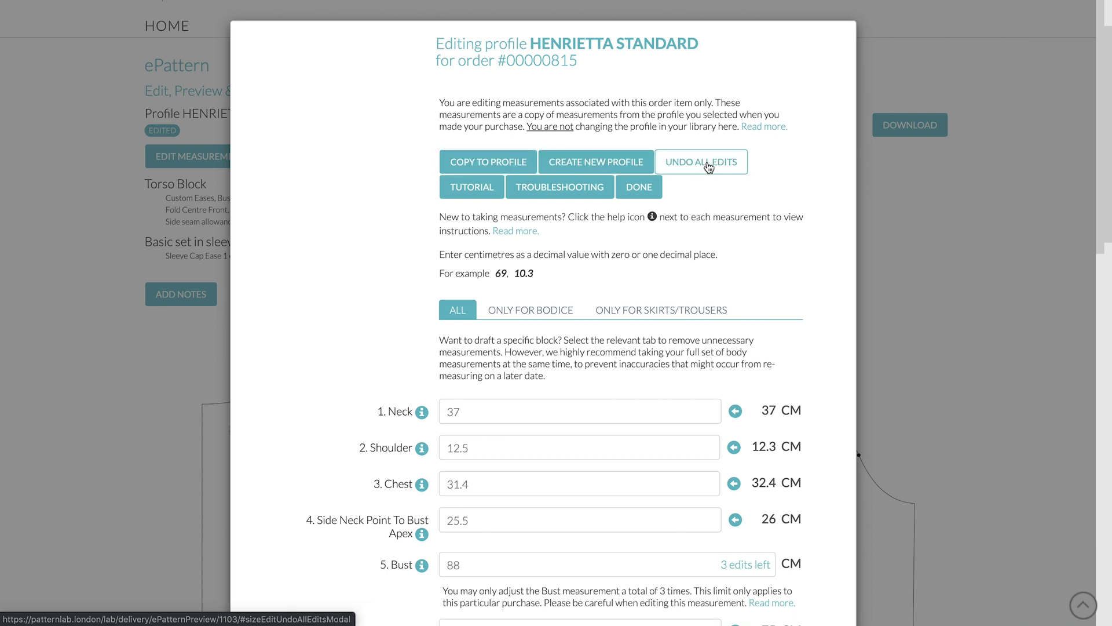
pyautogui.scroll(-4, 725, 275)
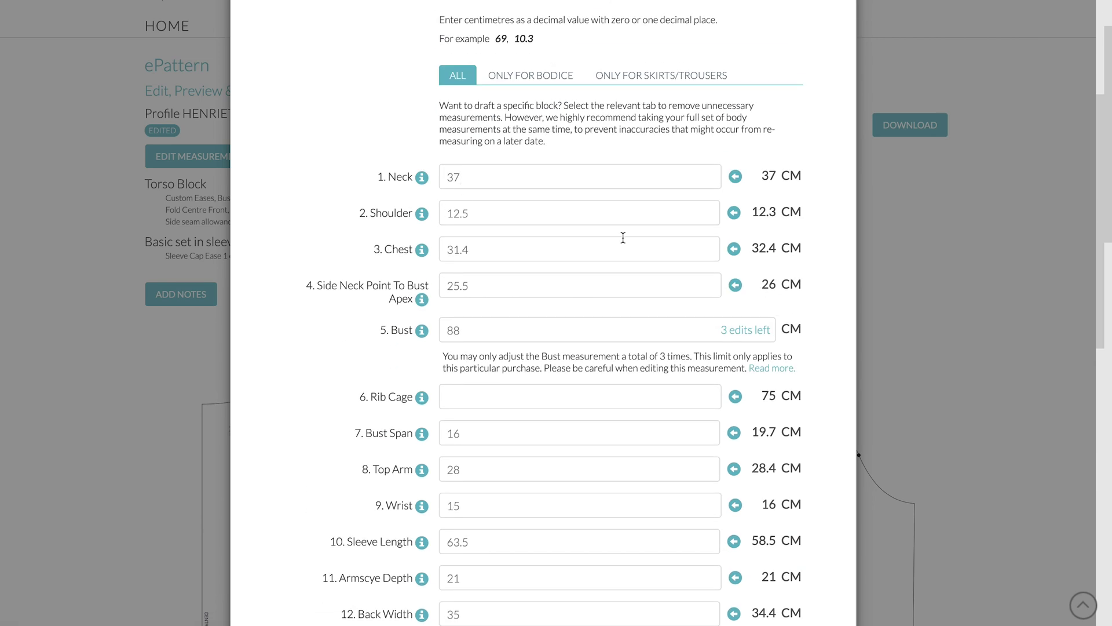
pyautogui.scroll(-2, 547, 340)
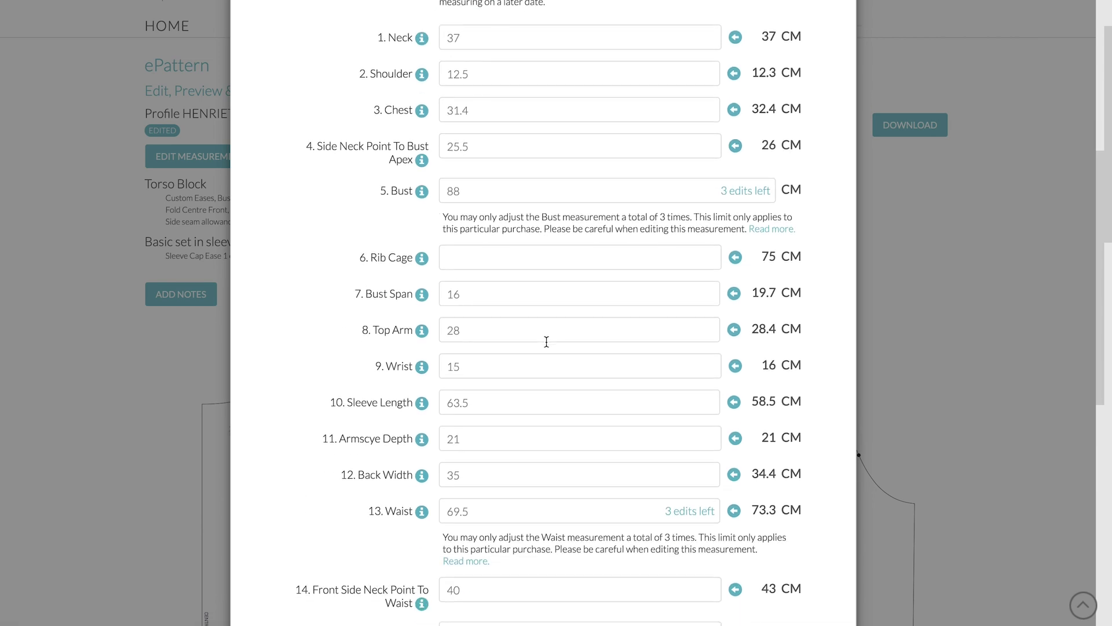
pyautogui.scroll(6, 547, 343)
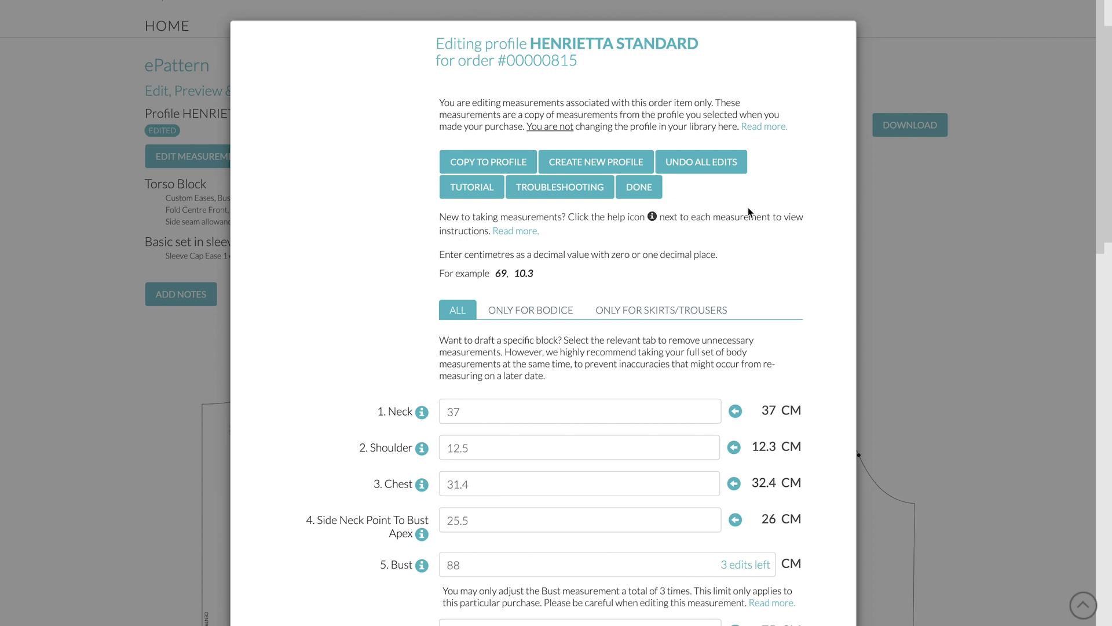
pyautogui.click(643, 189)
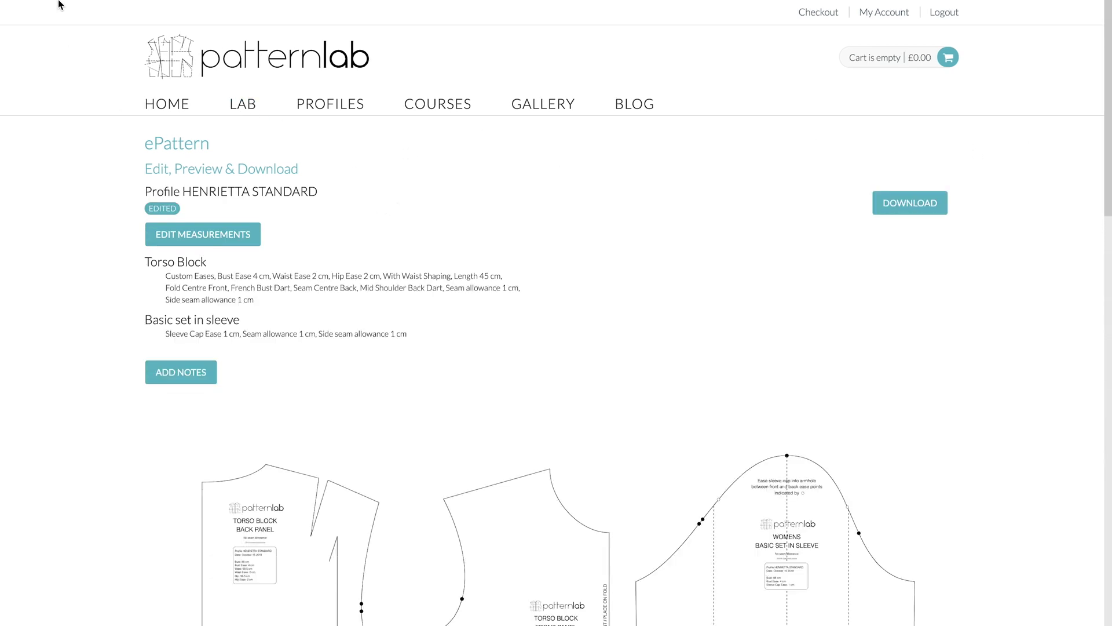
# Step: Leave full screen, return to My Library and scroll to the RACHEL STANDARD ePattern
pyautogui.moveTo(58, 4)
pyautogui.click(41, 23)
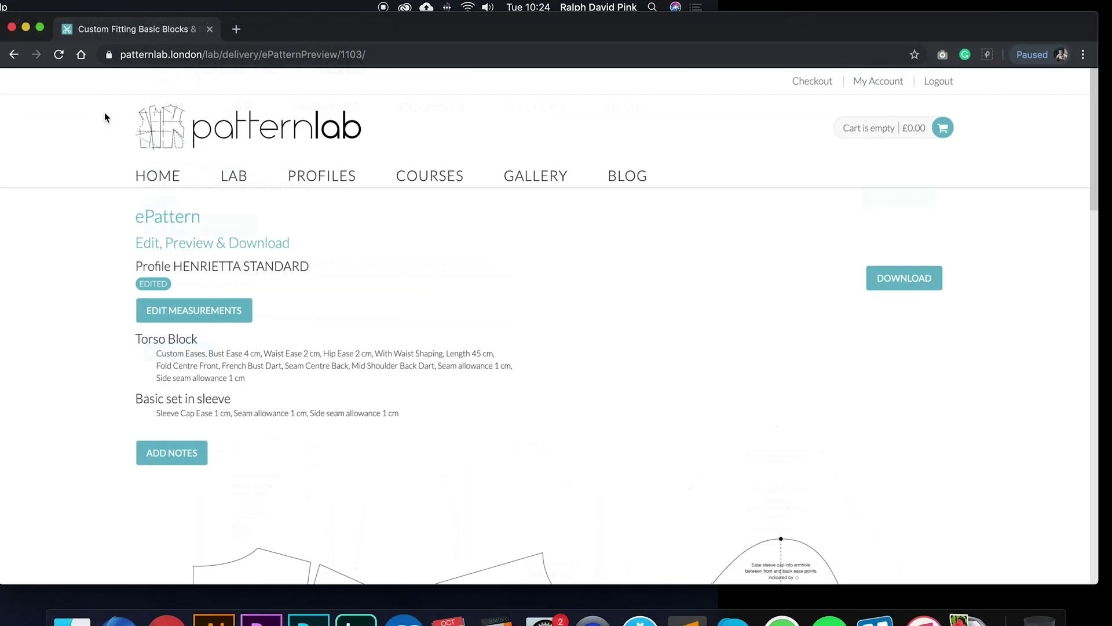
pyautogui.click(13, 58)
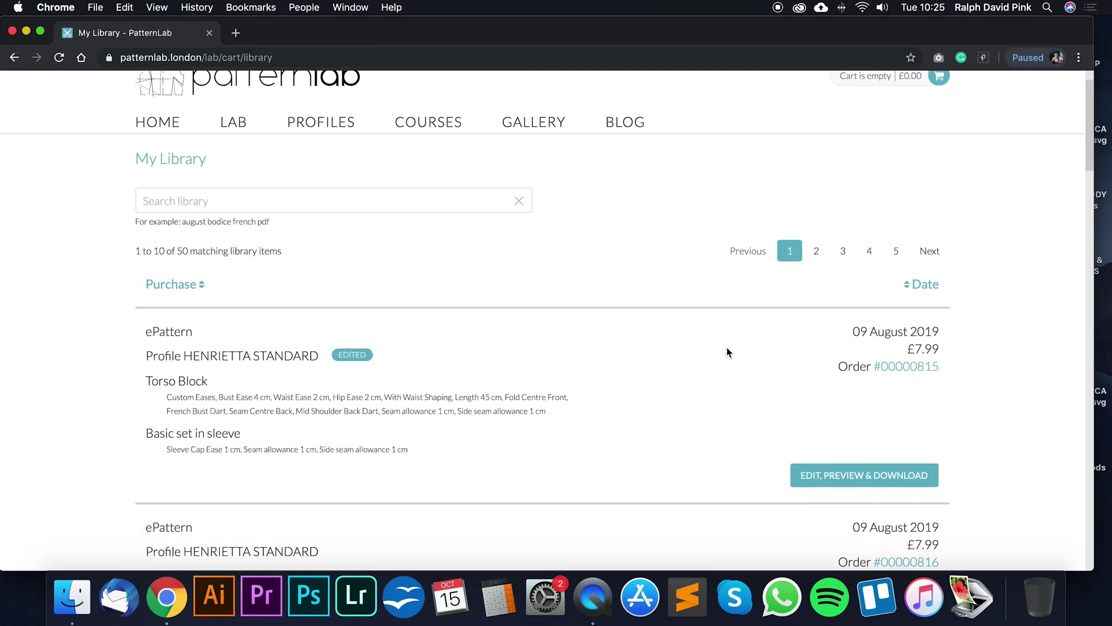
pyautogui.scroll(-7, 727, 351)
pyautogui.scroll(8, 729, 360)
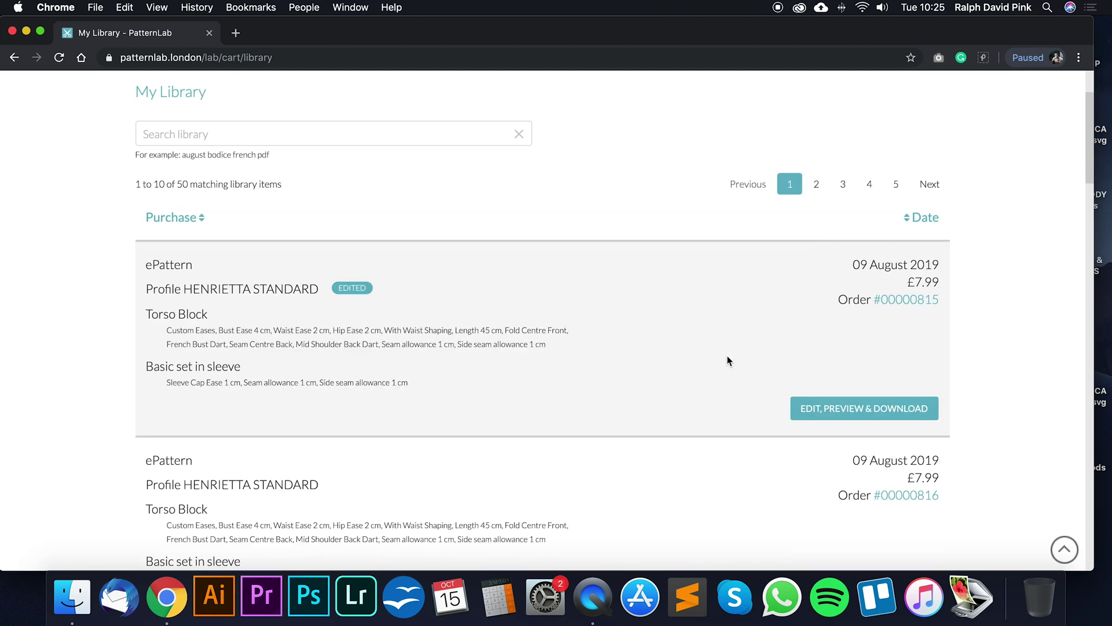
pyautogui.scroll(-10, 727, 360)
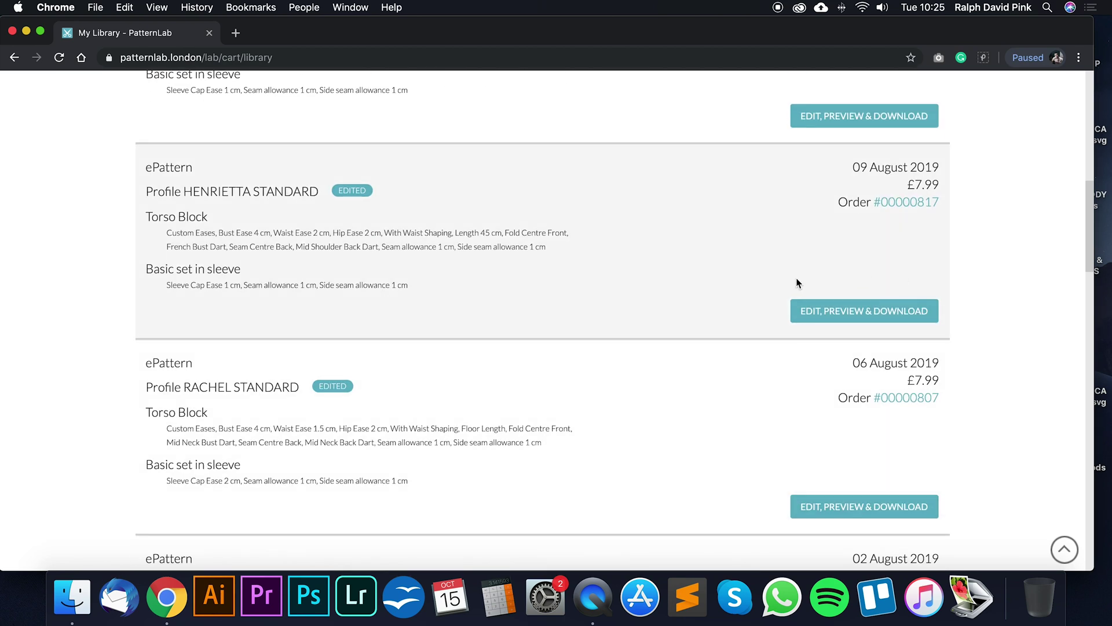
pyautogui.scroll(-1, 760, 312)
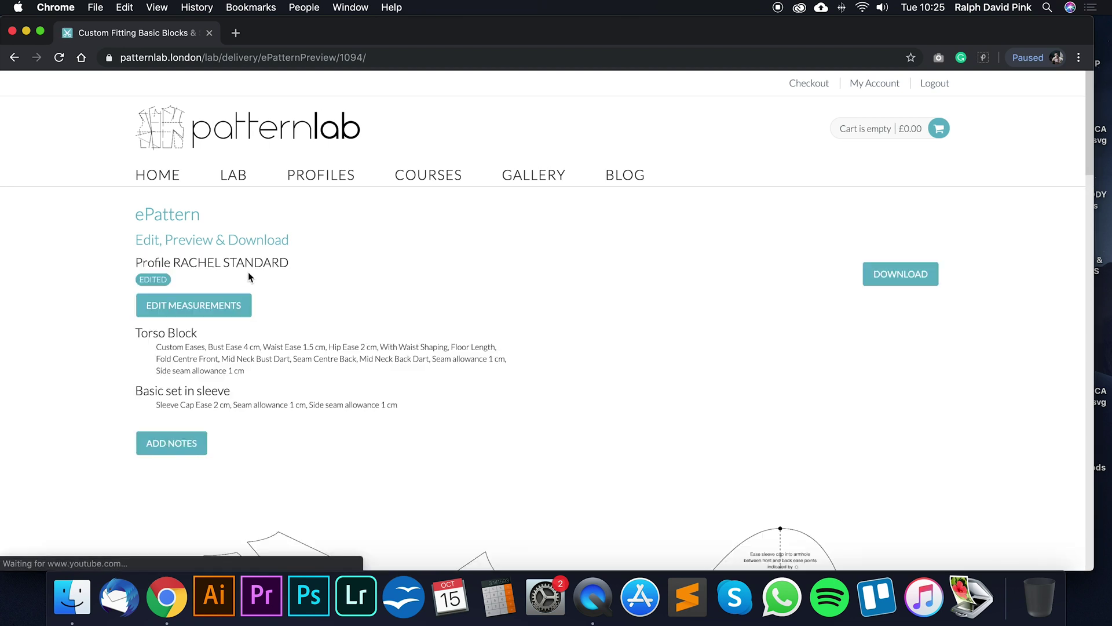
pyautogui.scroll(-15, 697, 320)
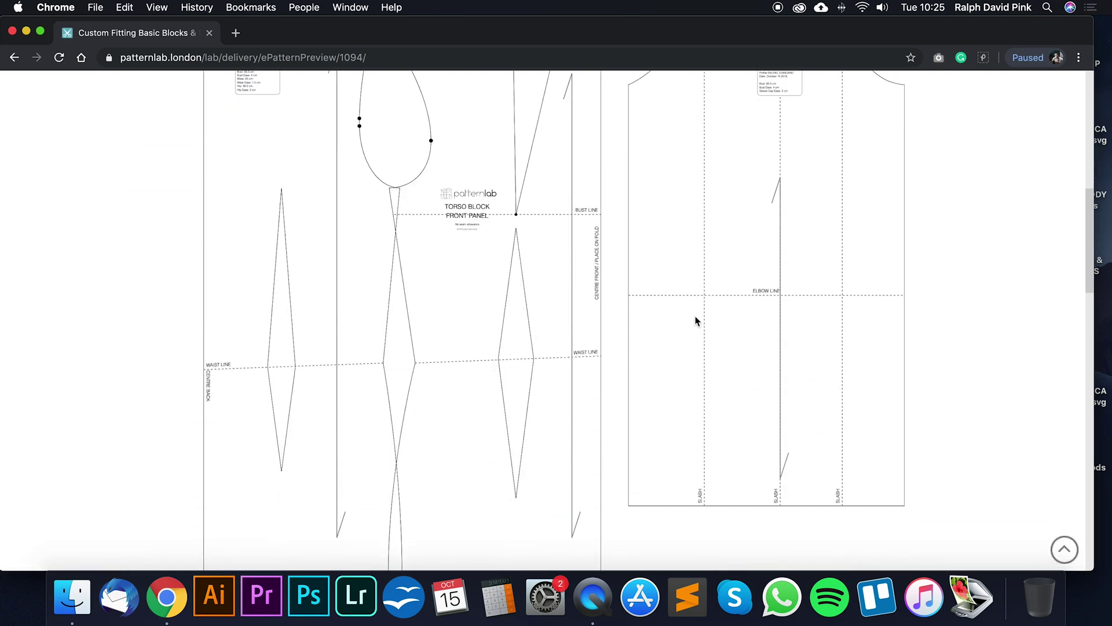
pyautogui.scroll(15, 695, 321)
pyautogui.click(184, 194)
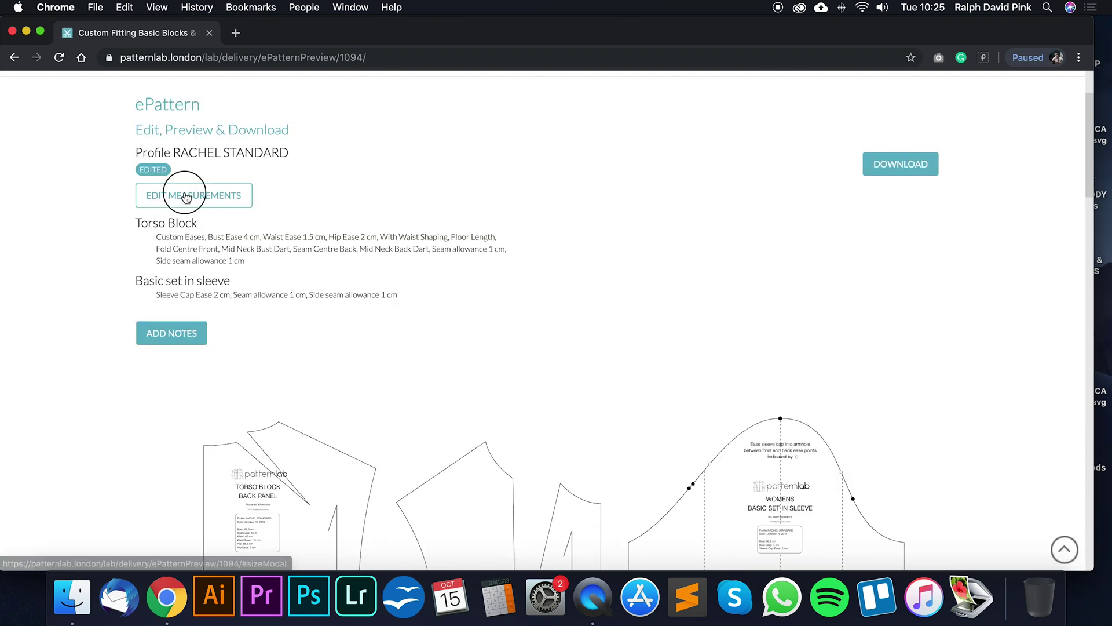
pyautogui.scroll(-5, 530, 447)
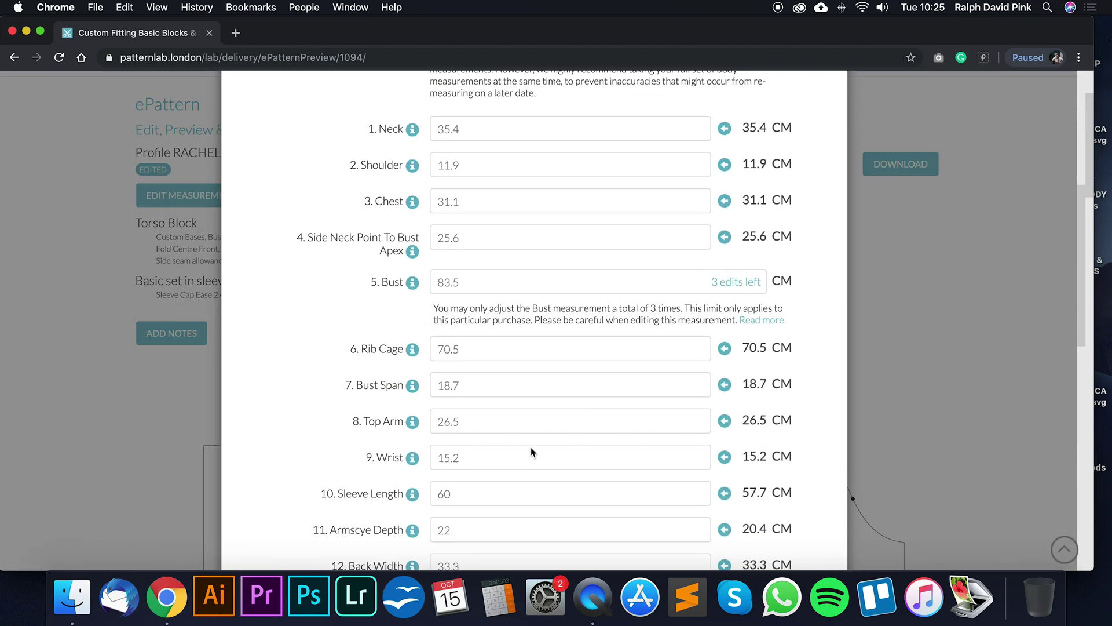
pyautogui.scroll(5, 532, 455)
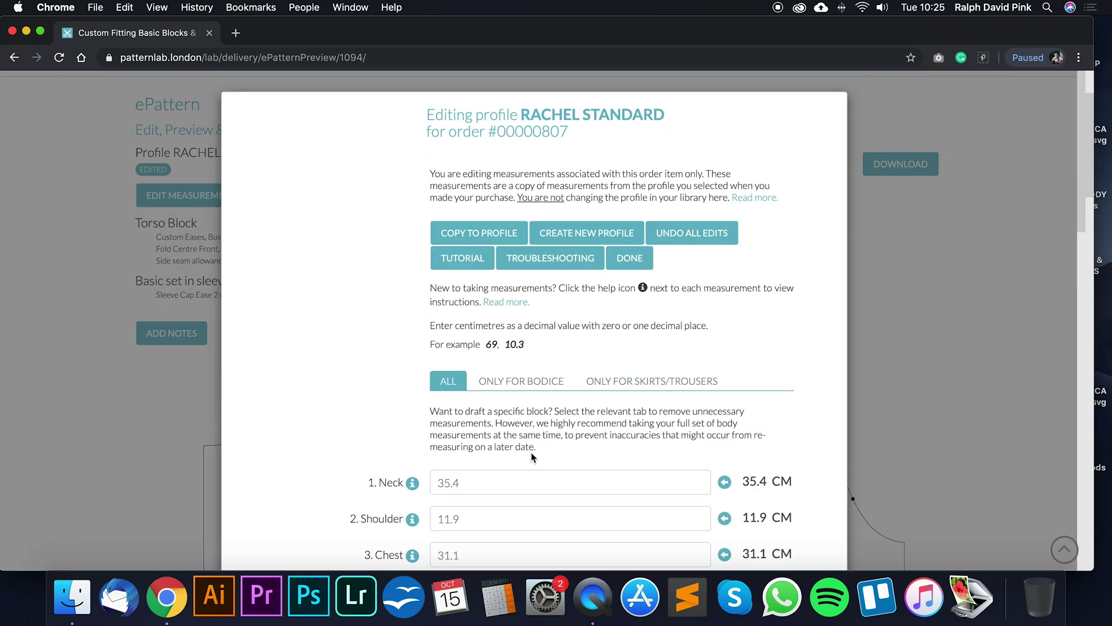
pyautogui.click(634, 261)
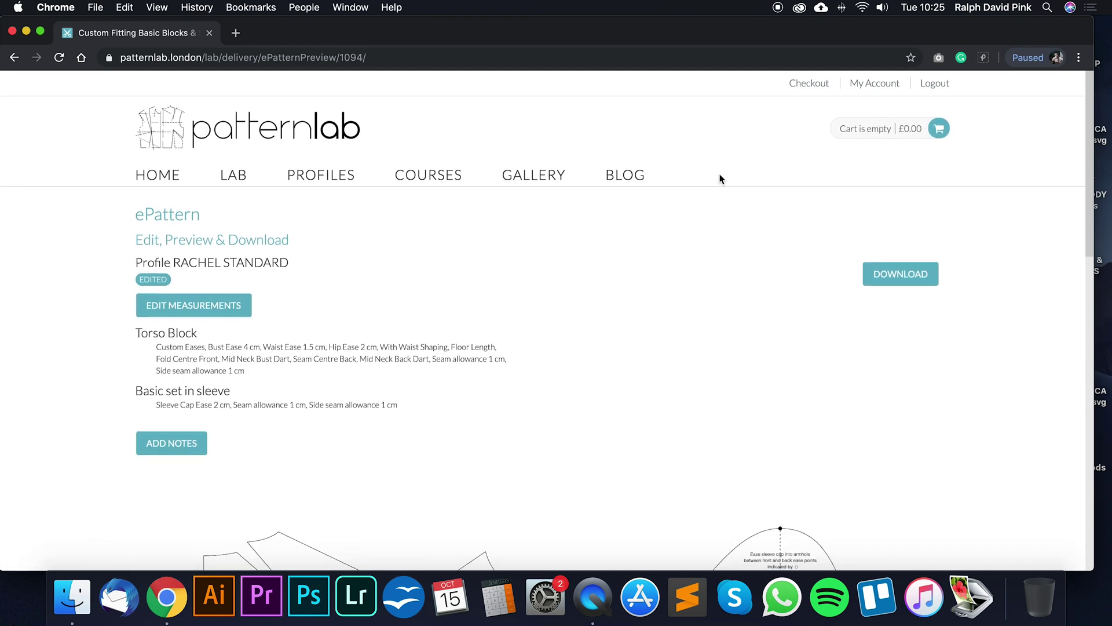
pyautogui.scroll(-5, 737, 253)
pyautogui.scroll(6, 738, 255)
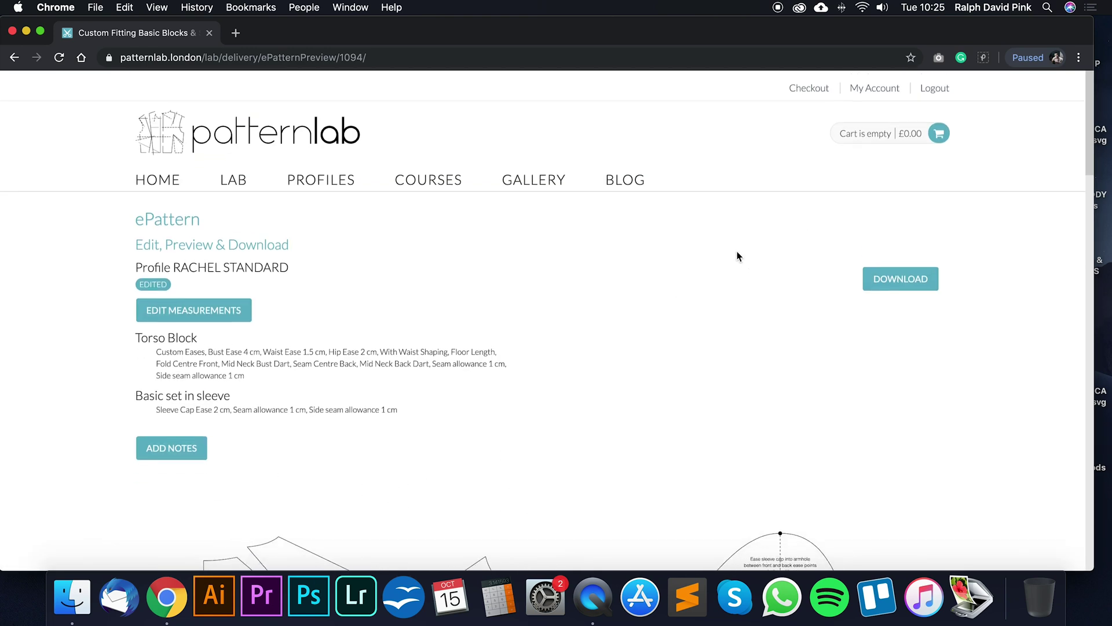